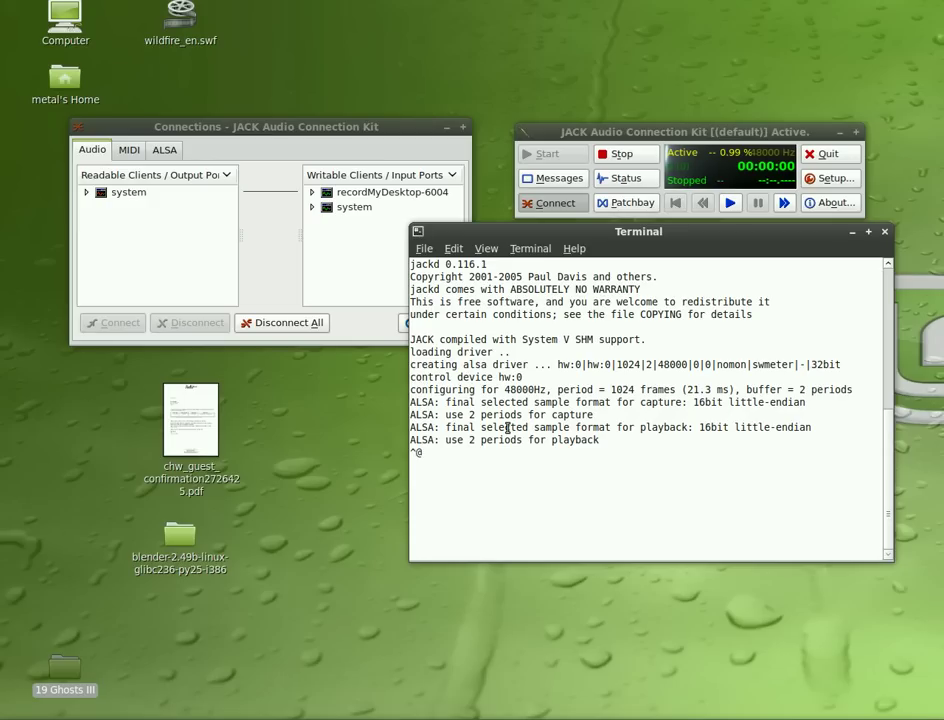
# Leave jackd running and switch to the empty second workspace
pyautogui.hotkey('ctrl', 'alt', 'Right')
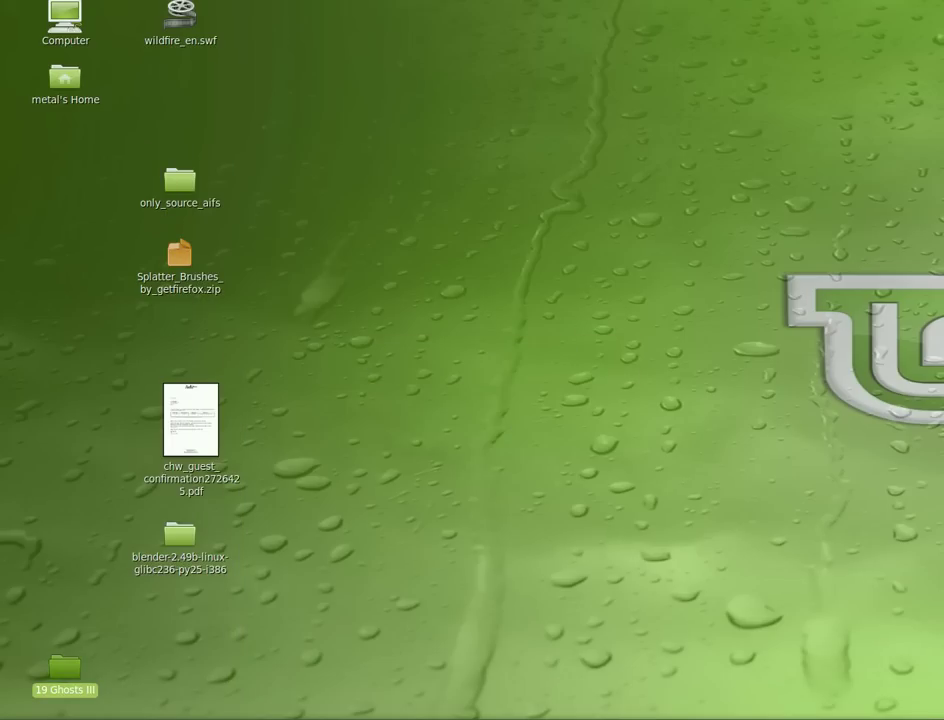
# Launch Ardour from the menu and create a new session named 'mysong'
pyautogui.press('super')
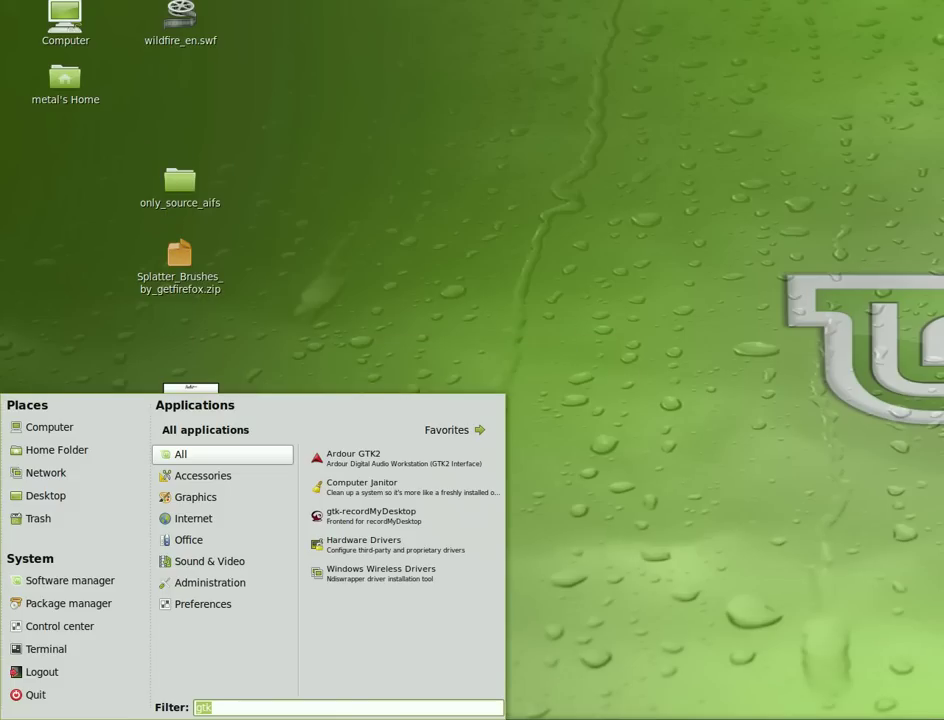
pyautogui.click(364, 461)
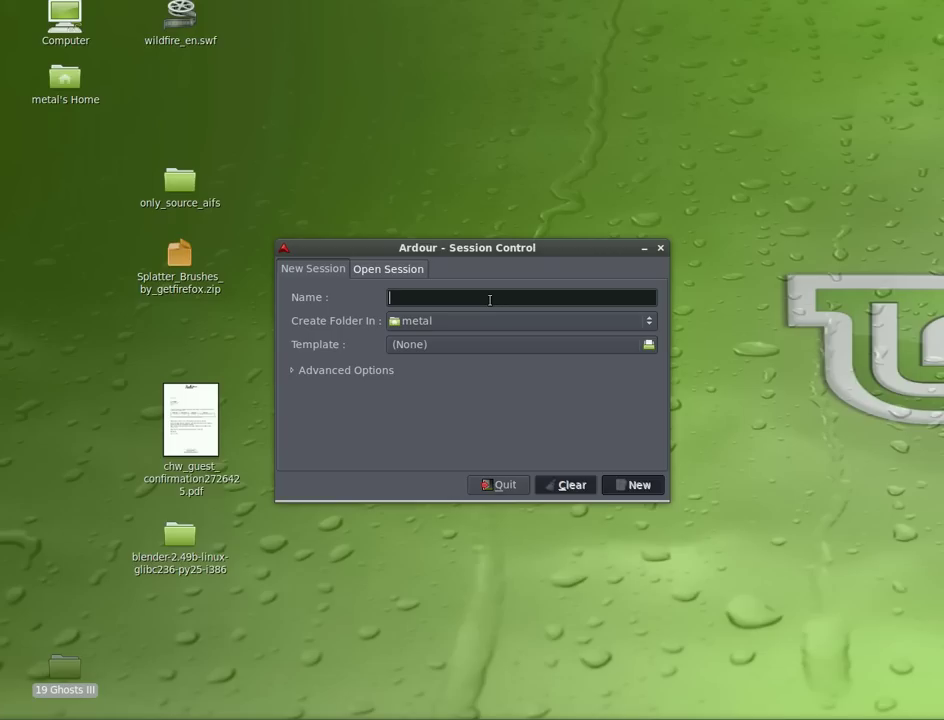
pyautogui.write('mysong')
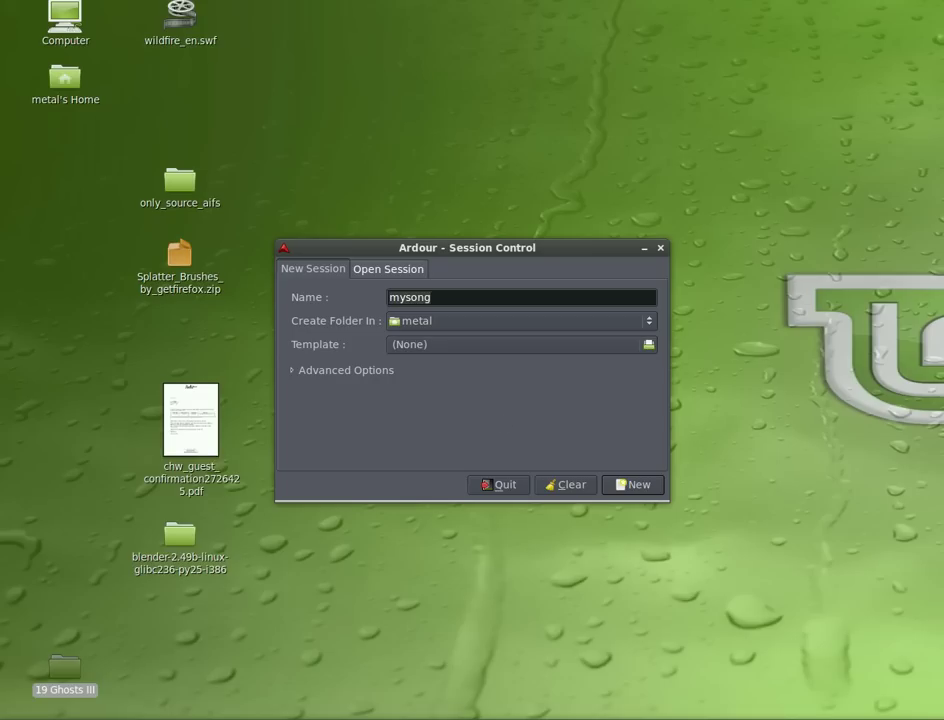
pyautogui.click(395, 272)
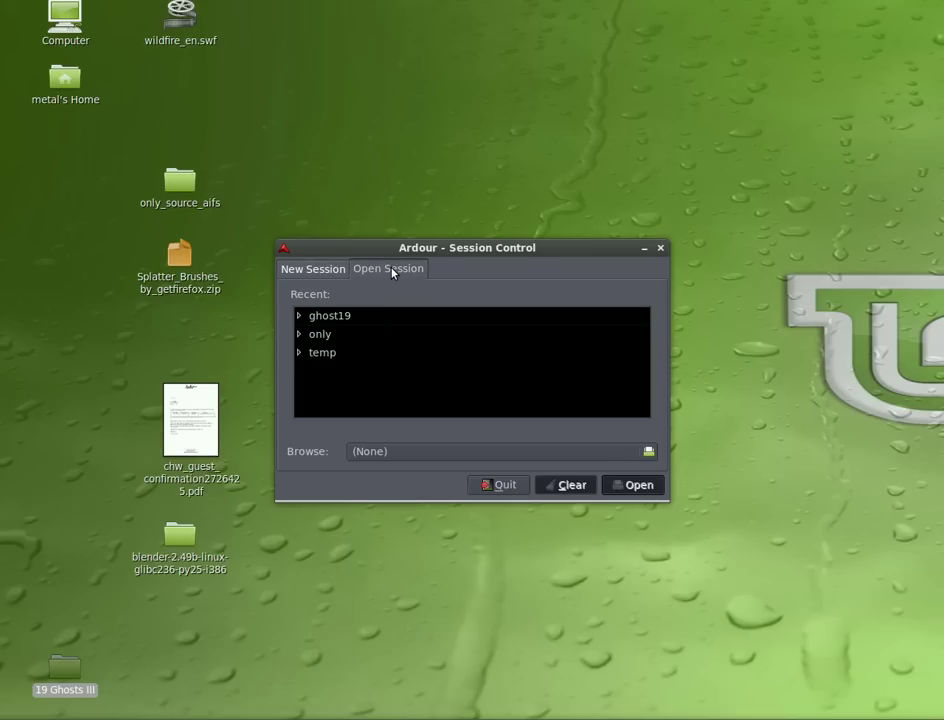
pyautogui.click(312, 270)
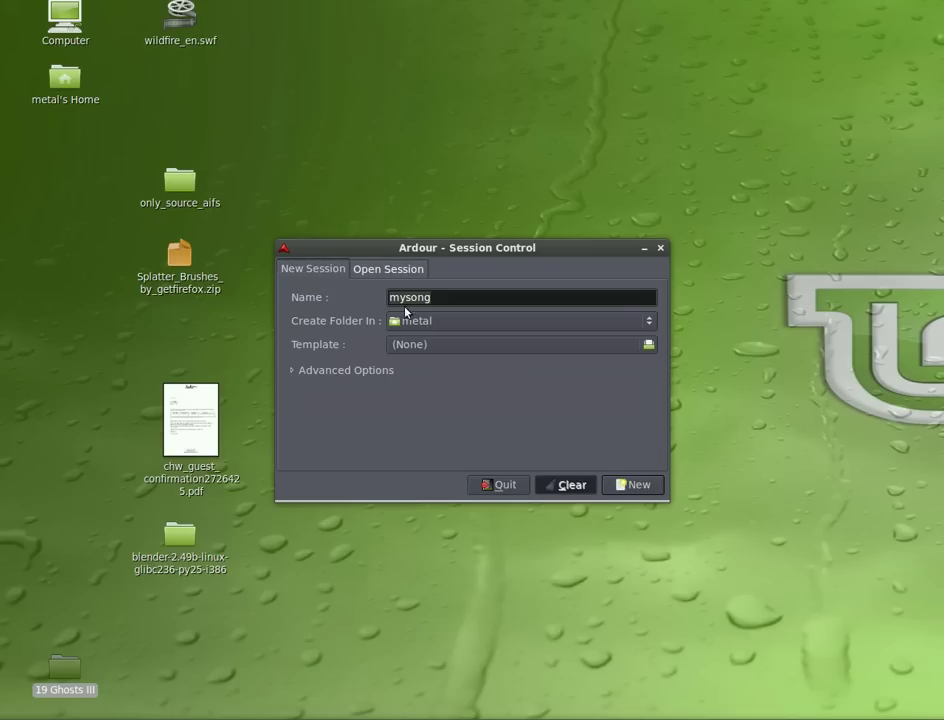
pyautogui.click(648, 494)
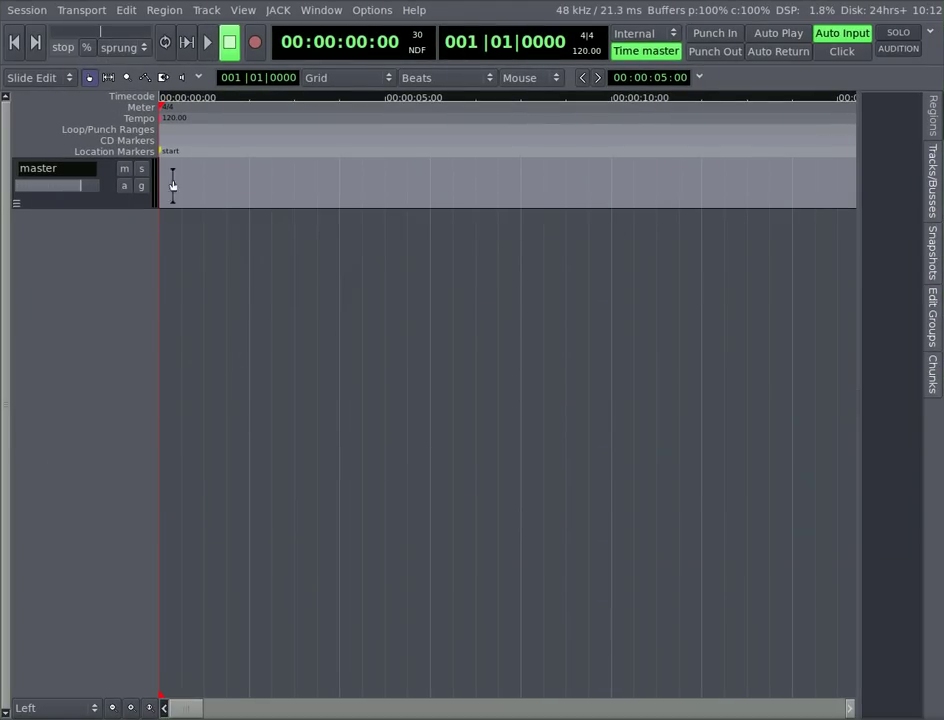
# Add a single stereo audio track, Audio 1, with the Stereo channel configuration
pyautogui.doubleClick(86, 245)
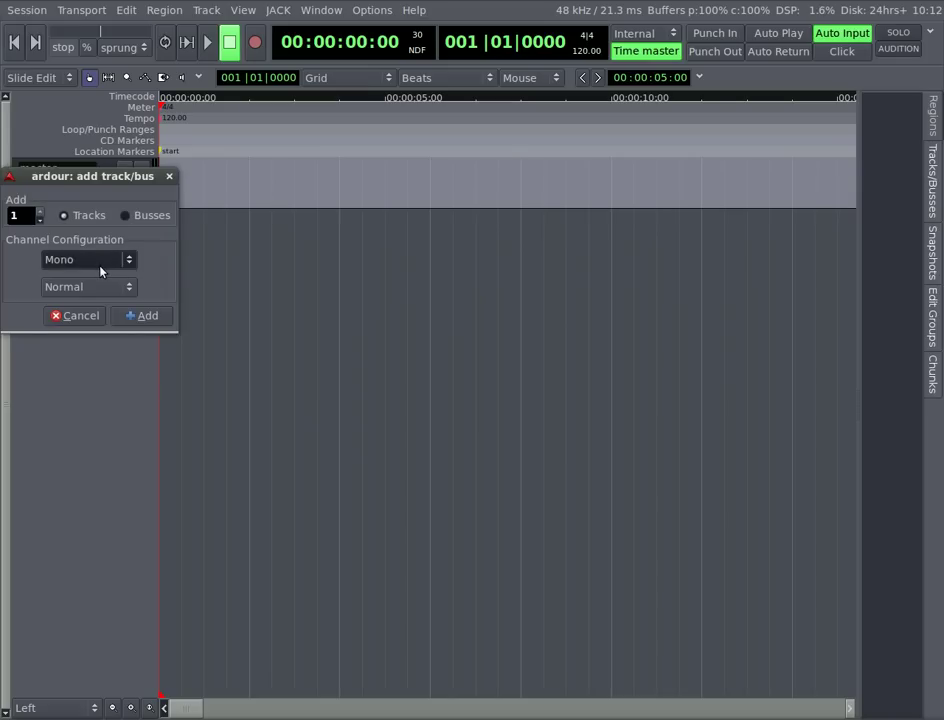
pyautogui.click(100, 270)
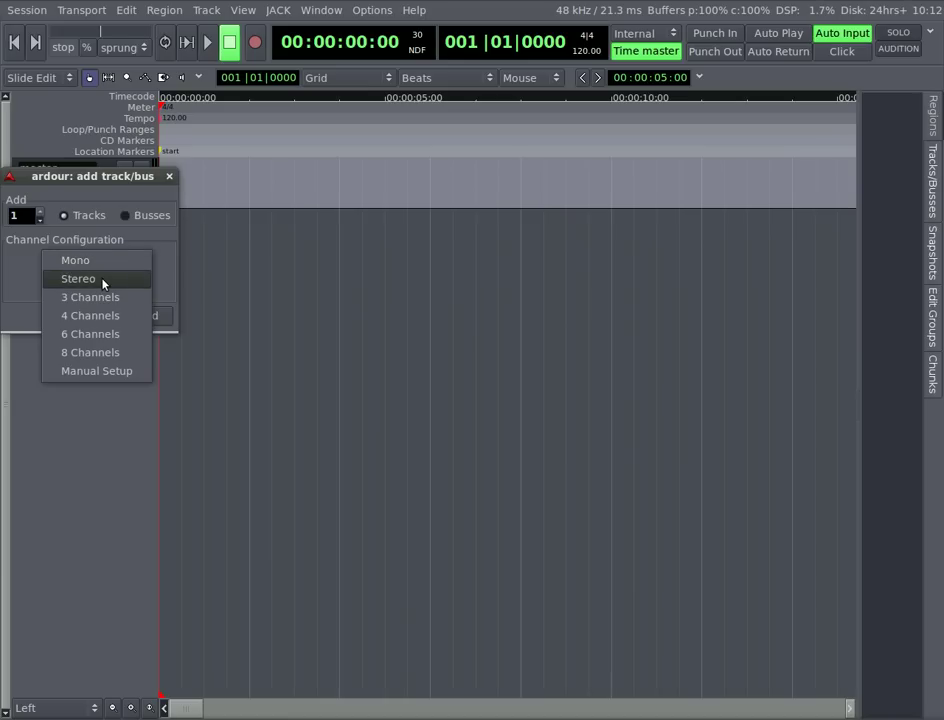
pyautogui.click(103, 284)
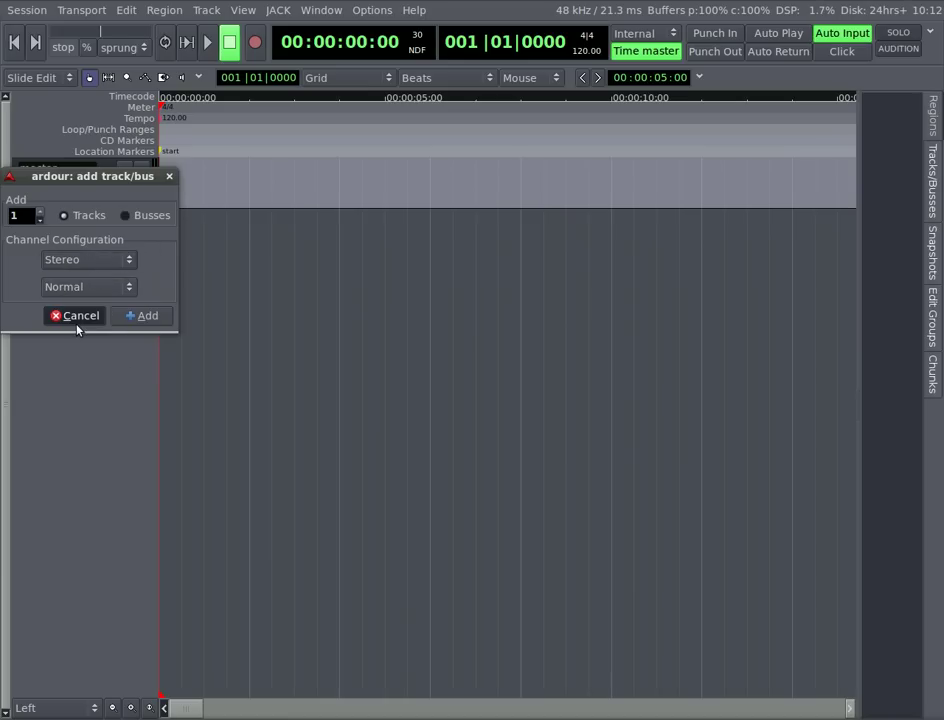
pyautogui.click(147, 316)
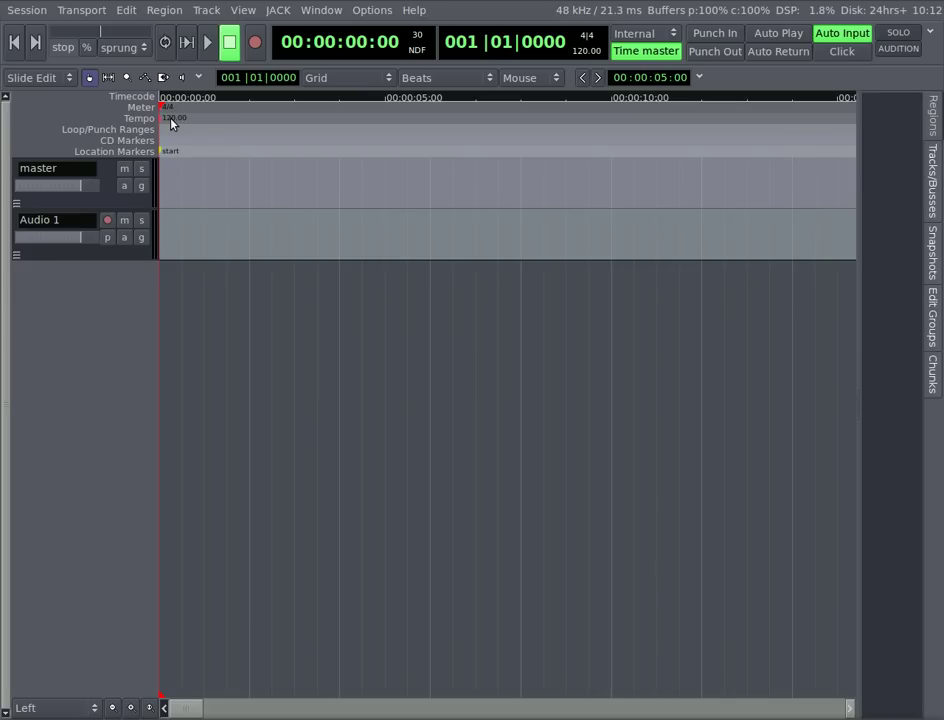
pyautogui.rightClick(172, 123)
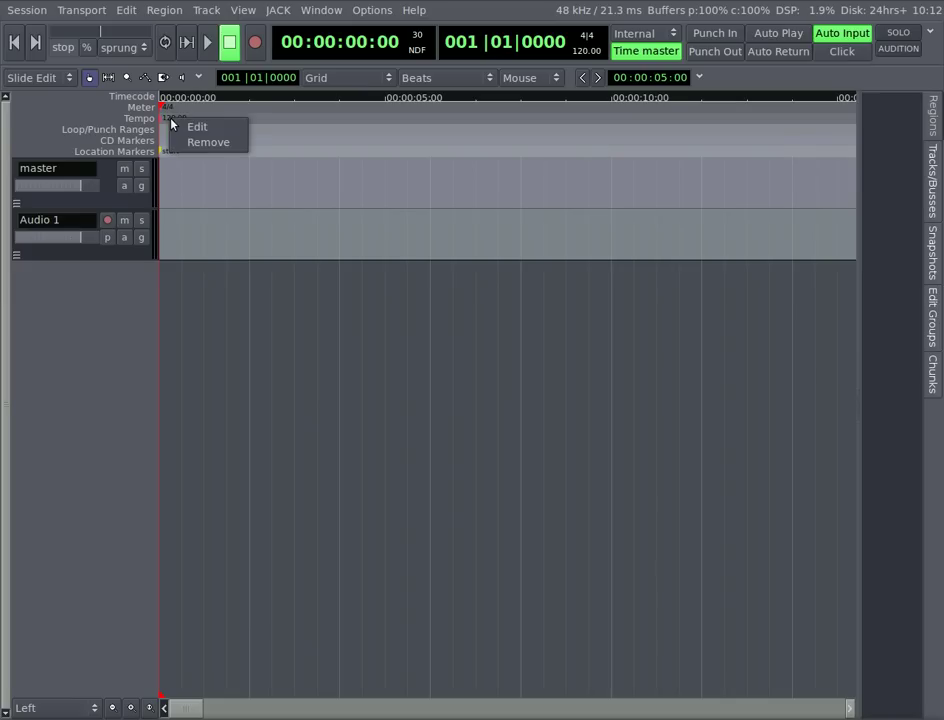
pyautogui.click(191, 124)
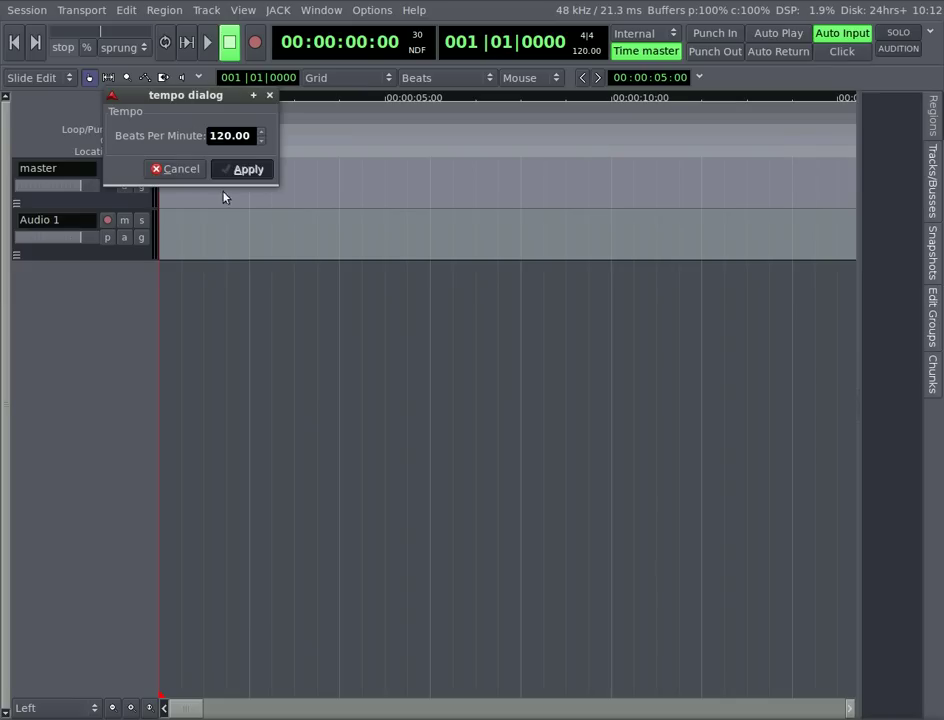
pyautogui.click(179, 172)
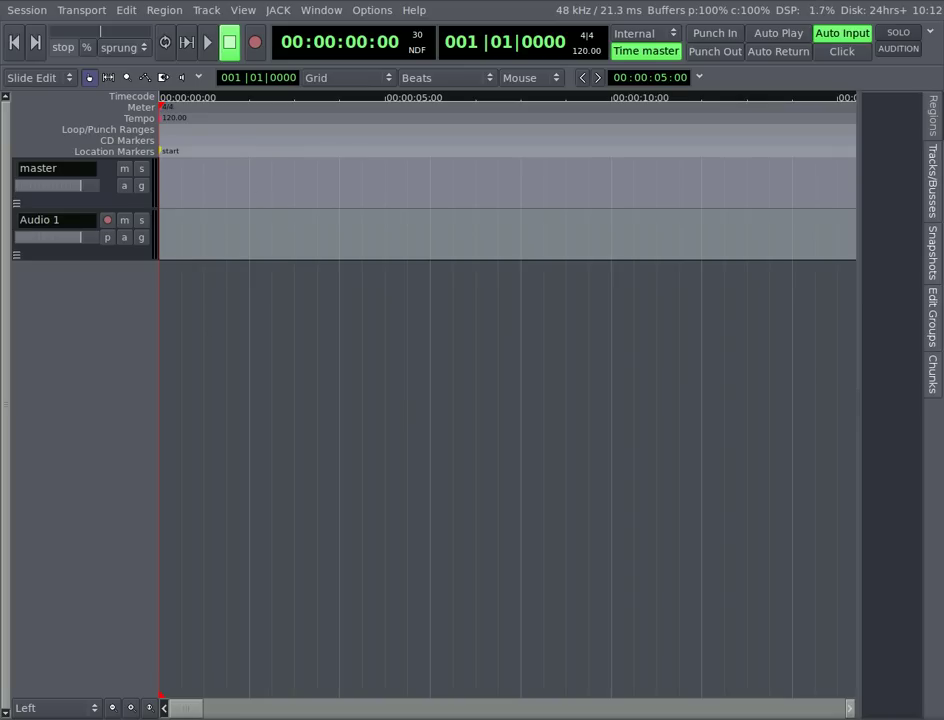
# Open the import existing audio window from the Session menu
pyautogui.click(28, 12)
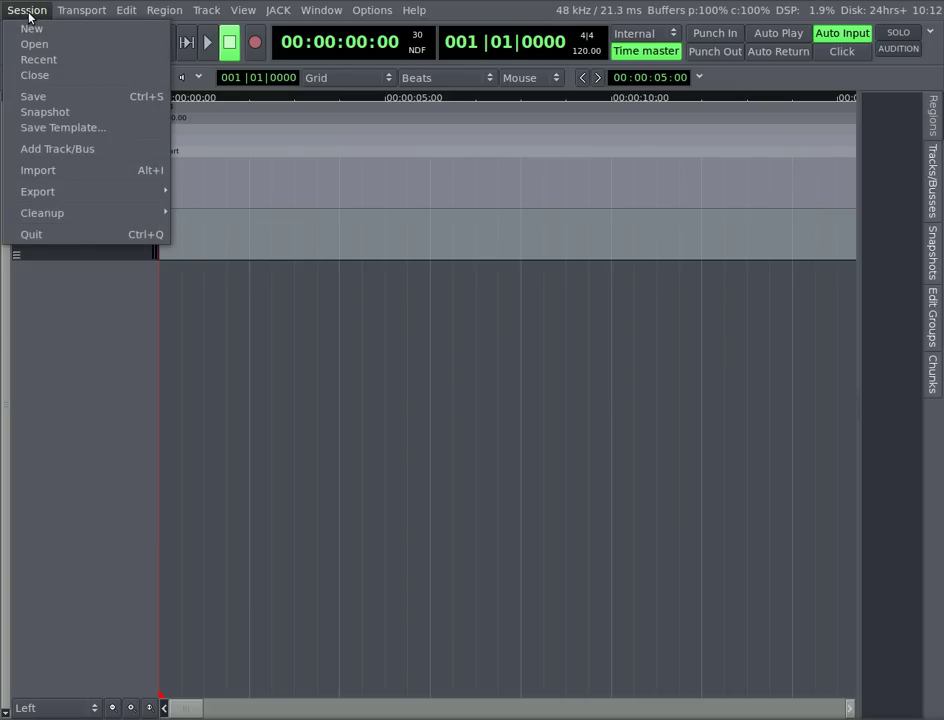
pyautogui.click(40, 170)
pyautogui.scroll(-5, 284, 405)
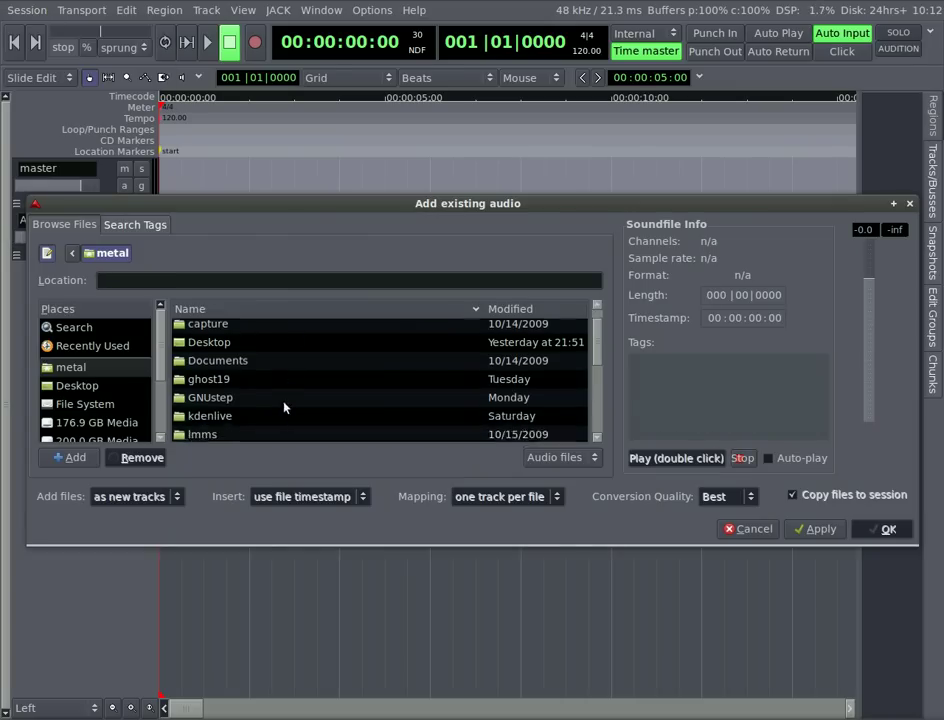
# Browse MyMusic's The_Region, track0 and 1000 folders, then return to MyMusic
pyautogui.doubleClick(204, 360)
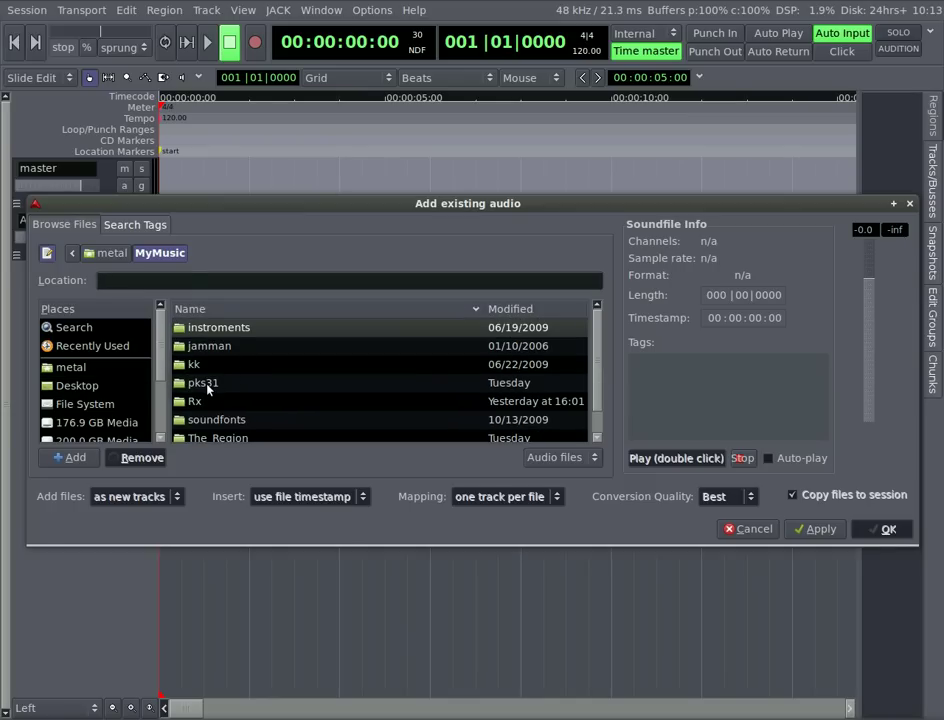
pyautogui.doubleClick(218, 442)
pyautogui.scroll(-2, 220, 367)
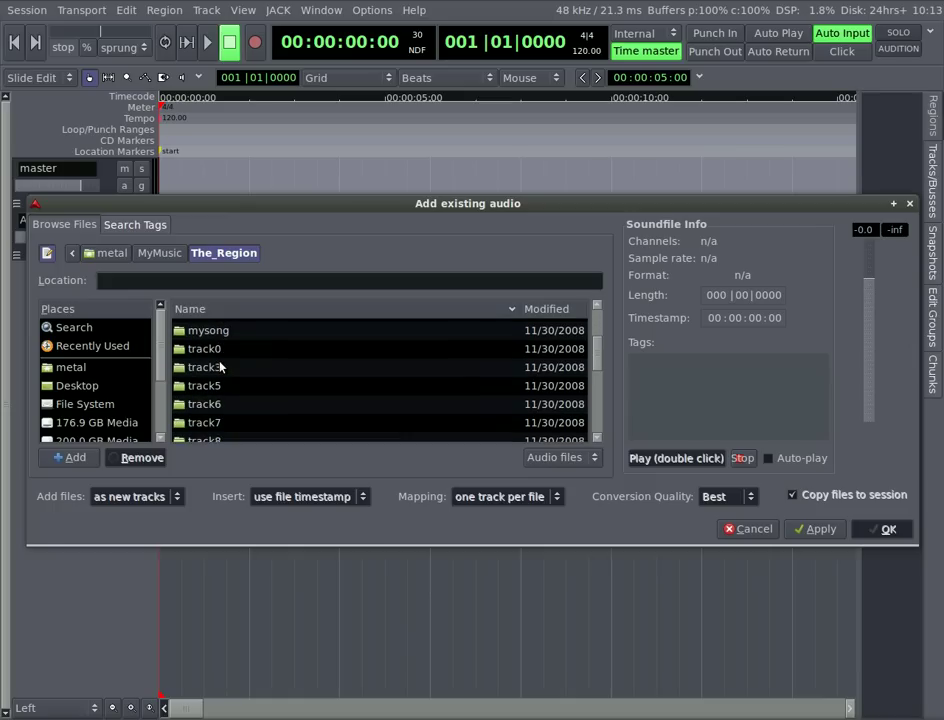
pyautogui.scroll(-4, 242, 360)
pyautogui.scroll(2, 243, 361)
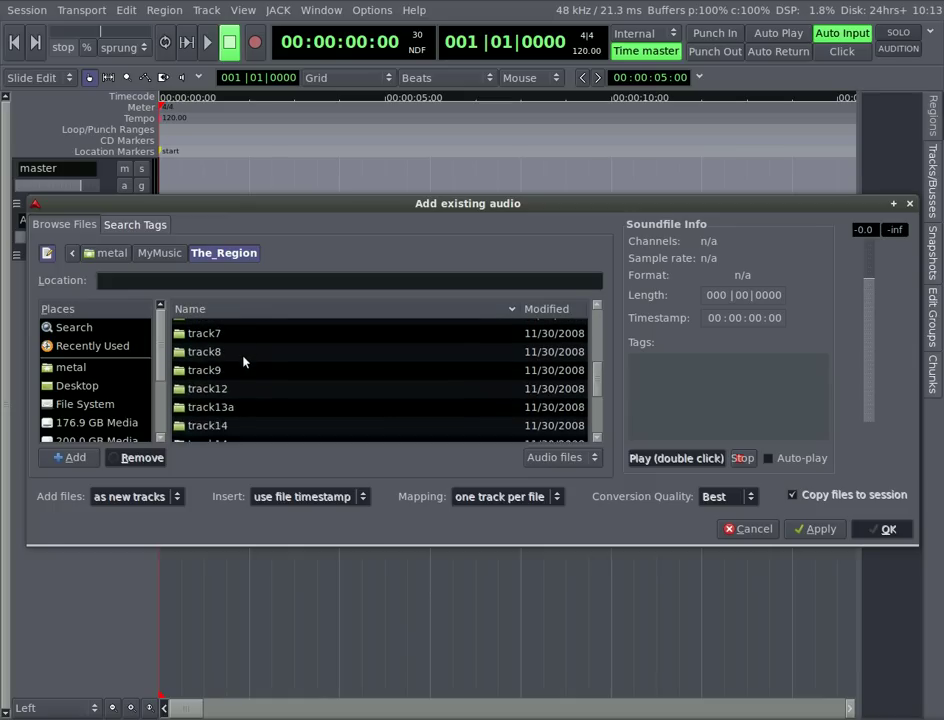
pyautogui.scroll(3, 243, 362)
pyautogui.doubleClick(222, 374)
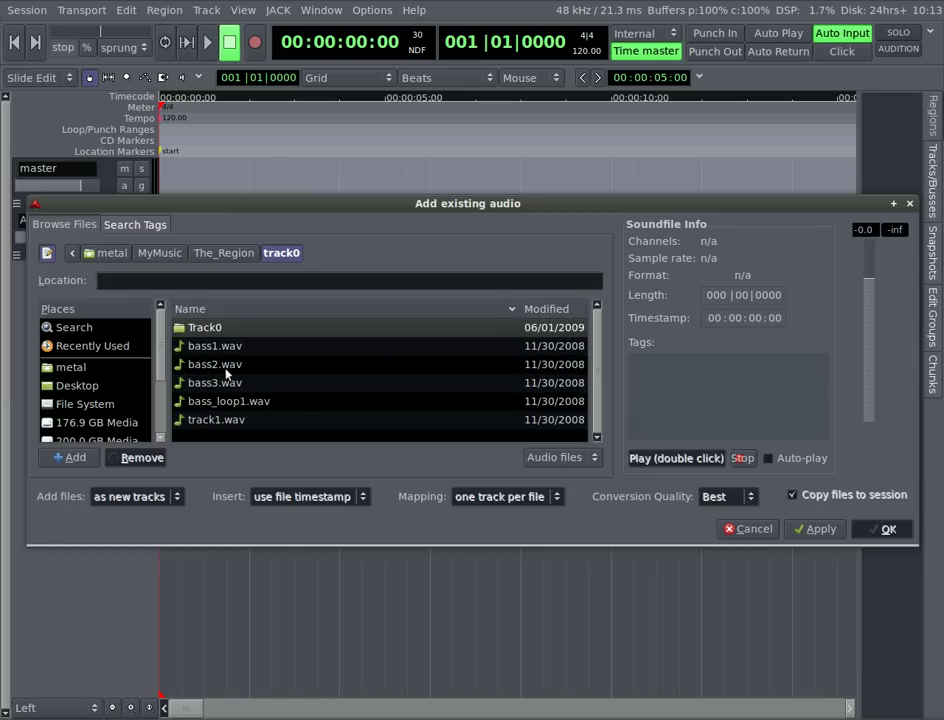
pyautogui.click(232, 263)
pyautogui.scroll(-6, 238, 386)
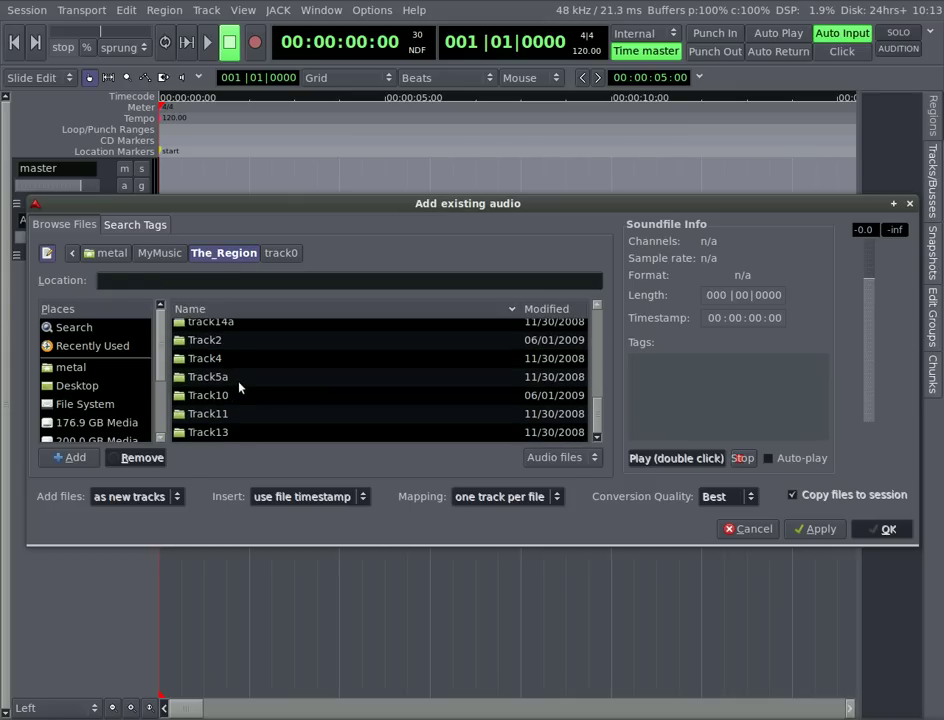
pyautogui.scroll(6, 239, 386)
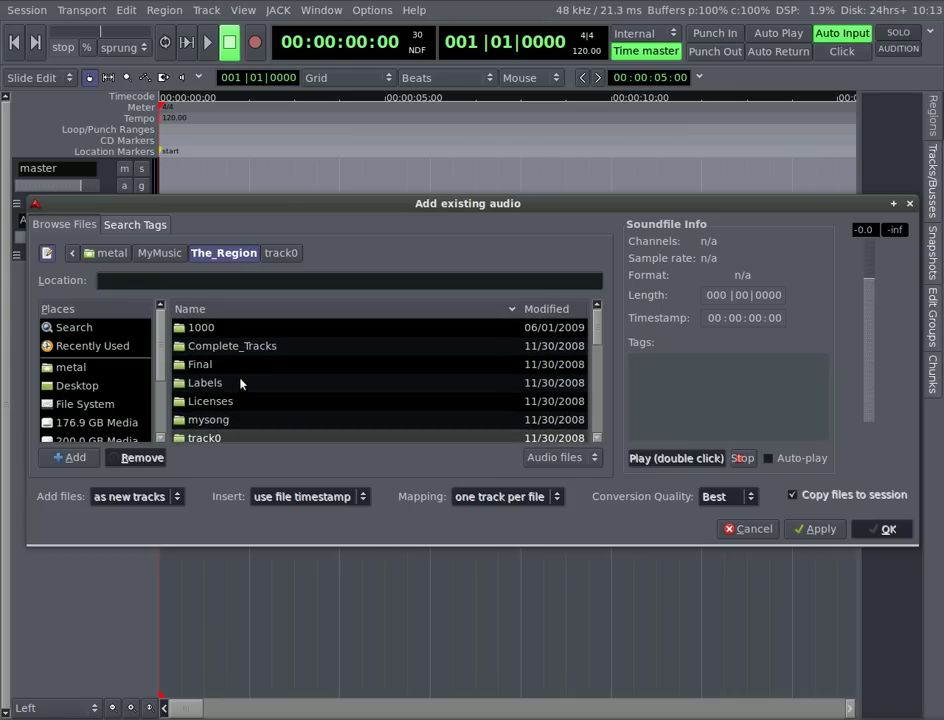
pyautogui.doubleClick(208, 327)
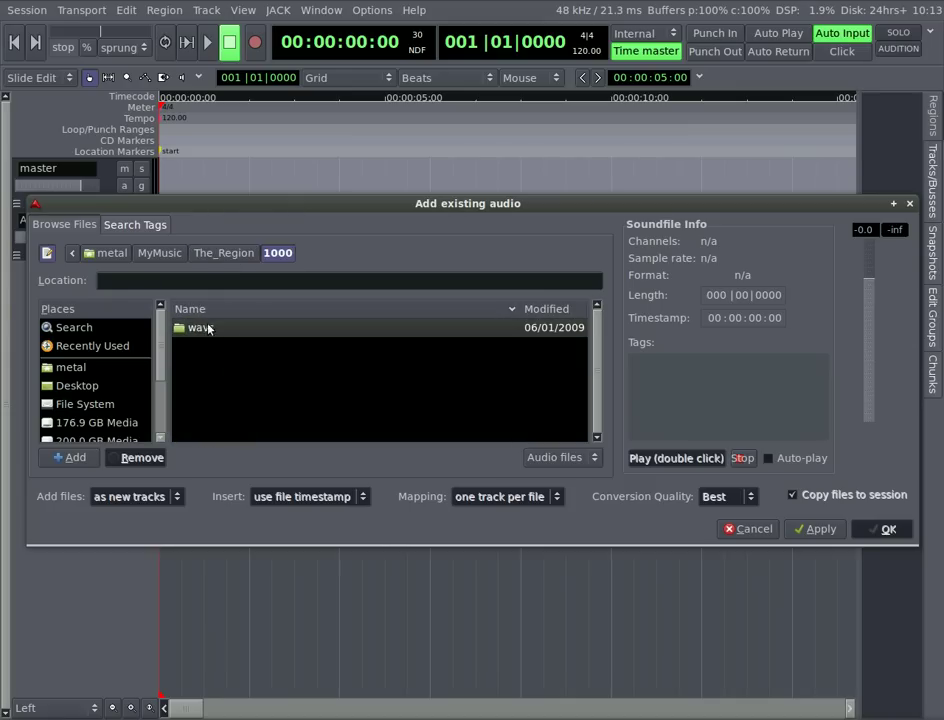
pyautogui.click(160, 253)
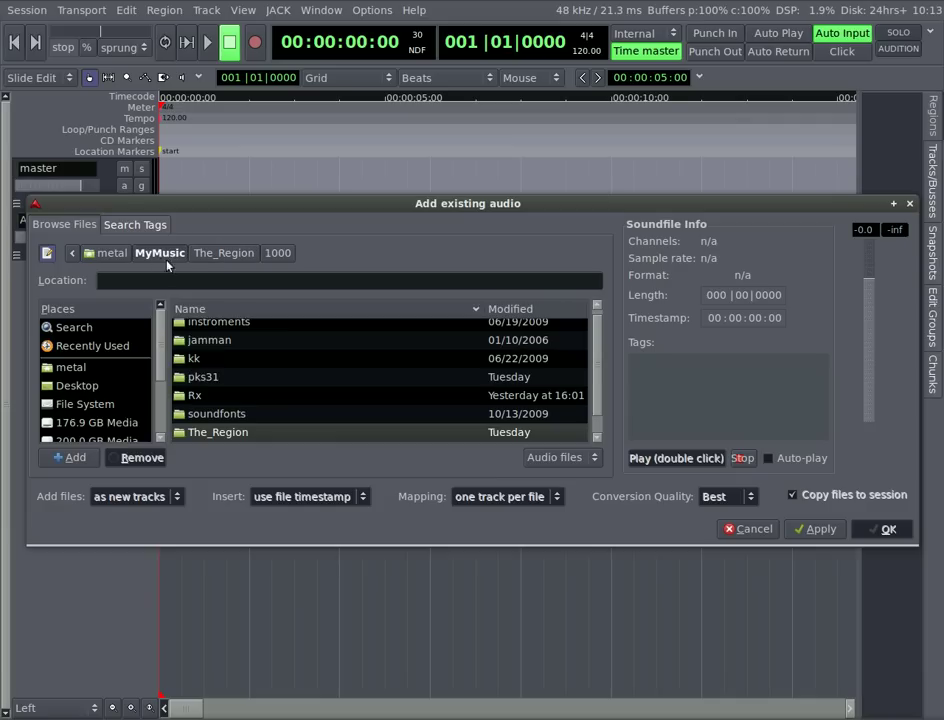
# Open the pks31 > 02_track2 > Loops folder of WAV samples
pyautogui.doubleClick(192, 376)
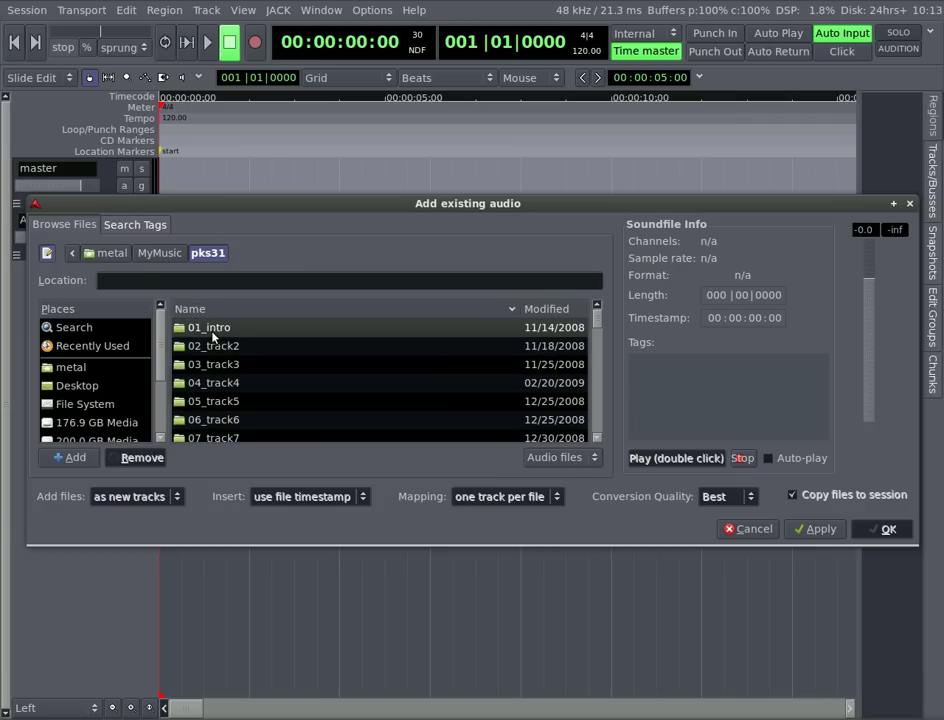
pyautogui.doubleClick(211, 346)
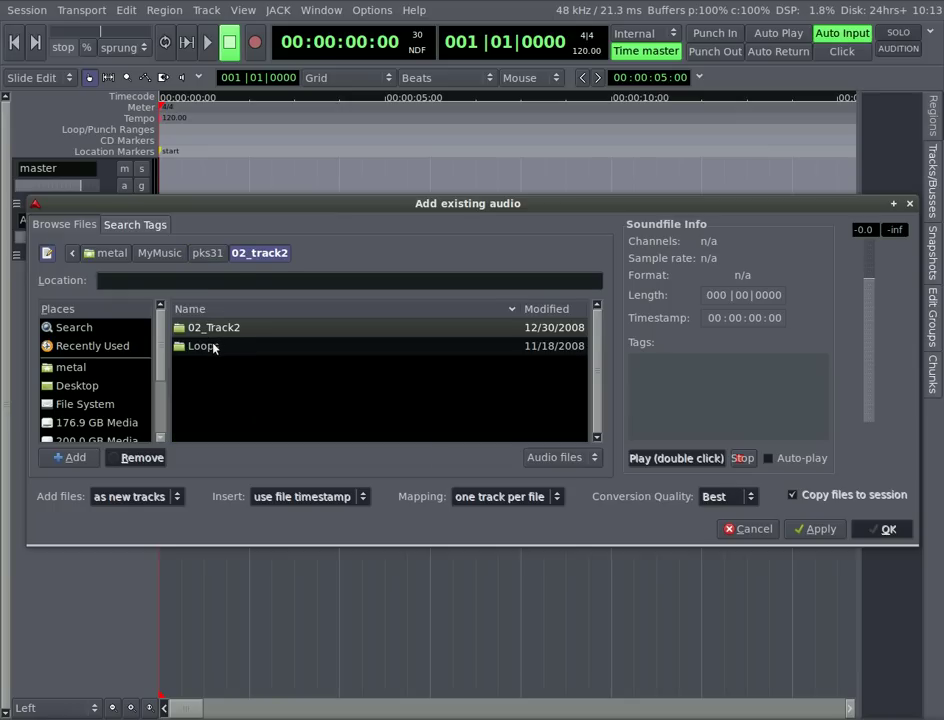
pyautogui.doubleClick(205, 346)
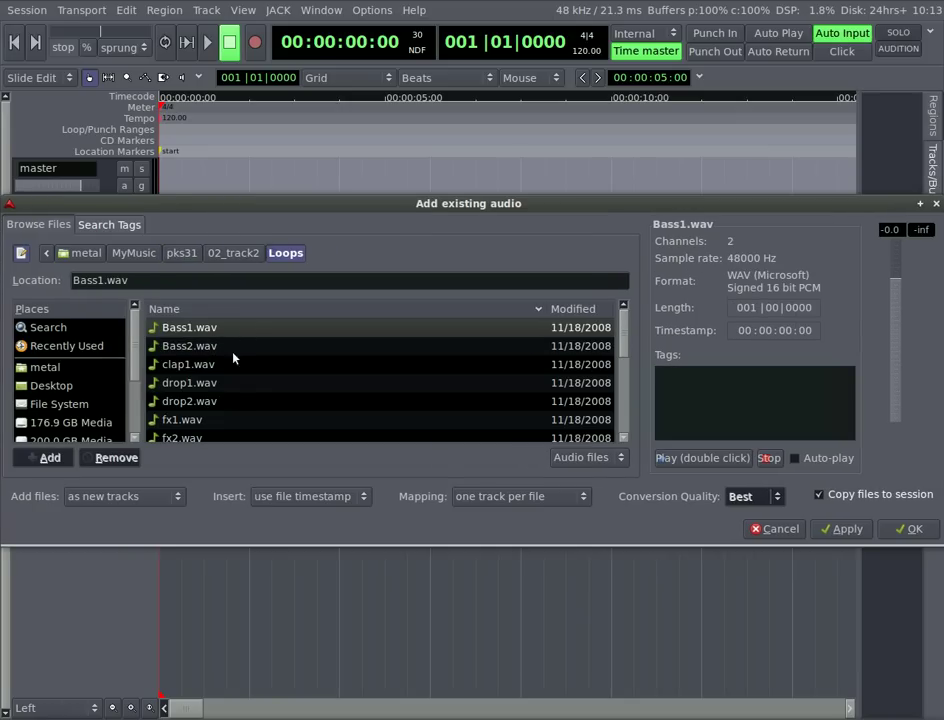
# Select Bass2.wav through loop3.wav and import them as seven new tracks
pyautogui.scroll(-5, 233, 357)
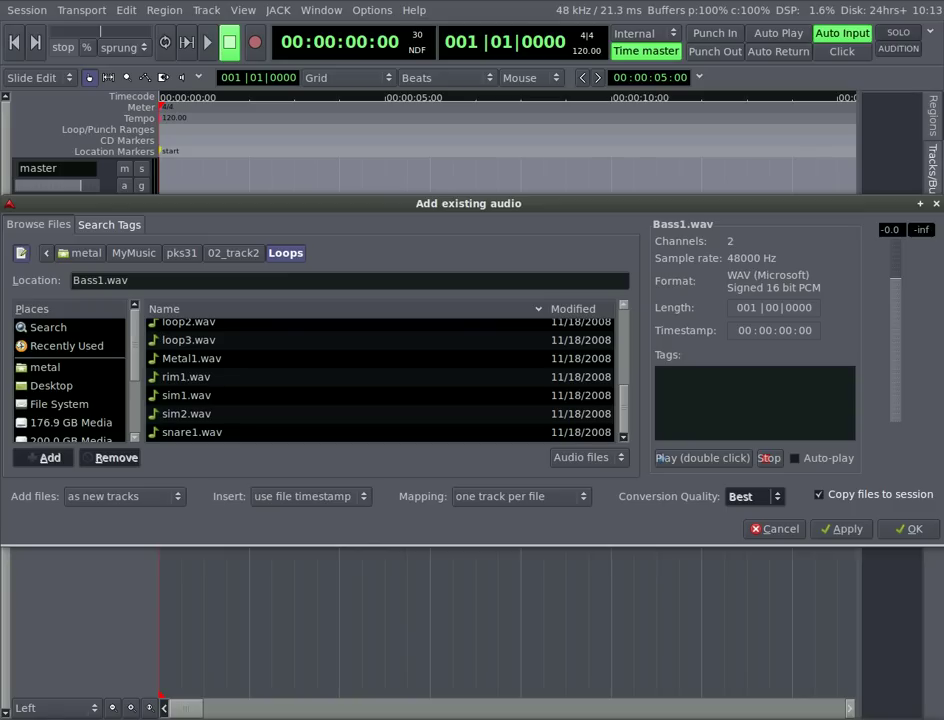
pyautogui.scroll(5, 355, 355)
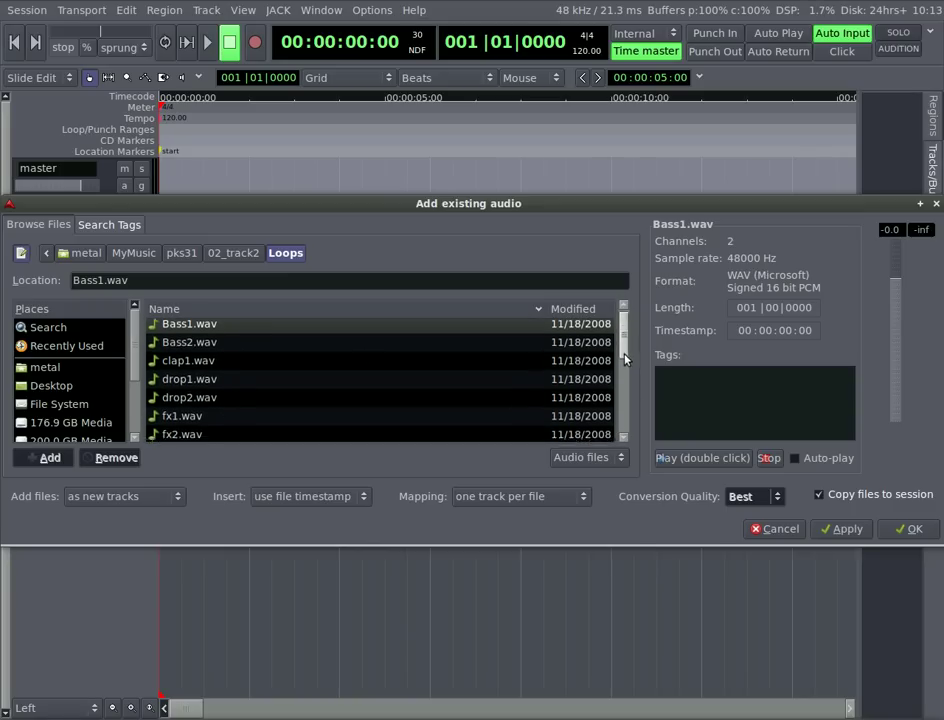
pyautogui.scroll(-5, 624, 358)
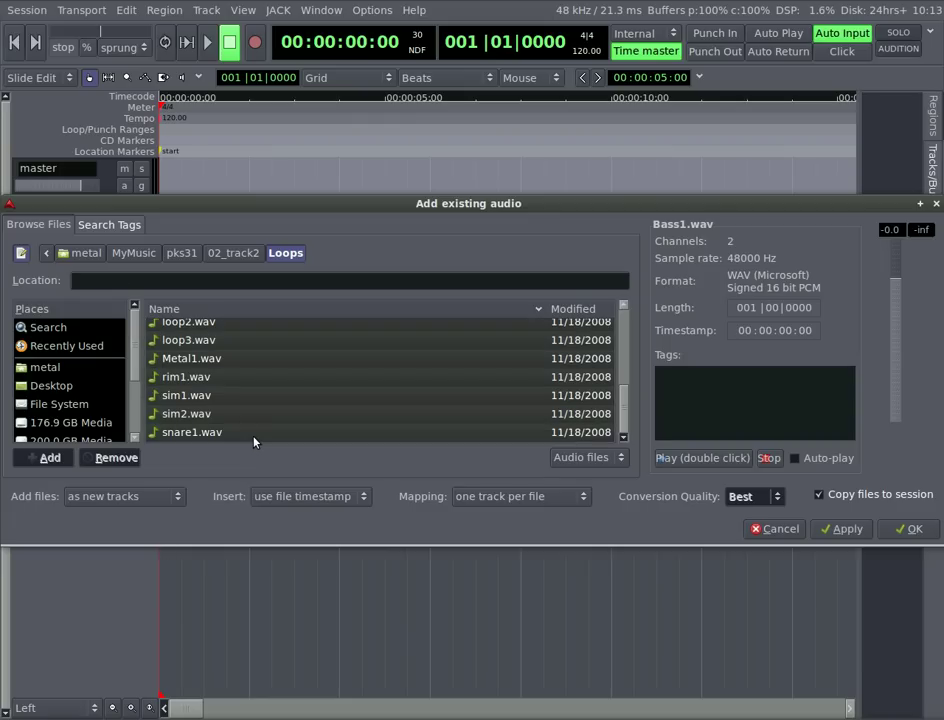
pyautogui.scroll(5, 283, 340)
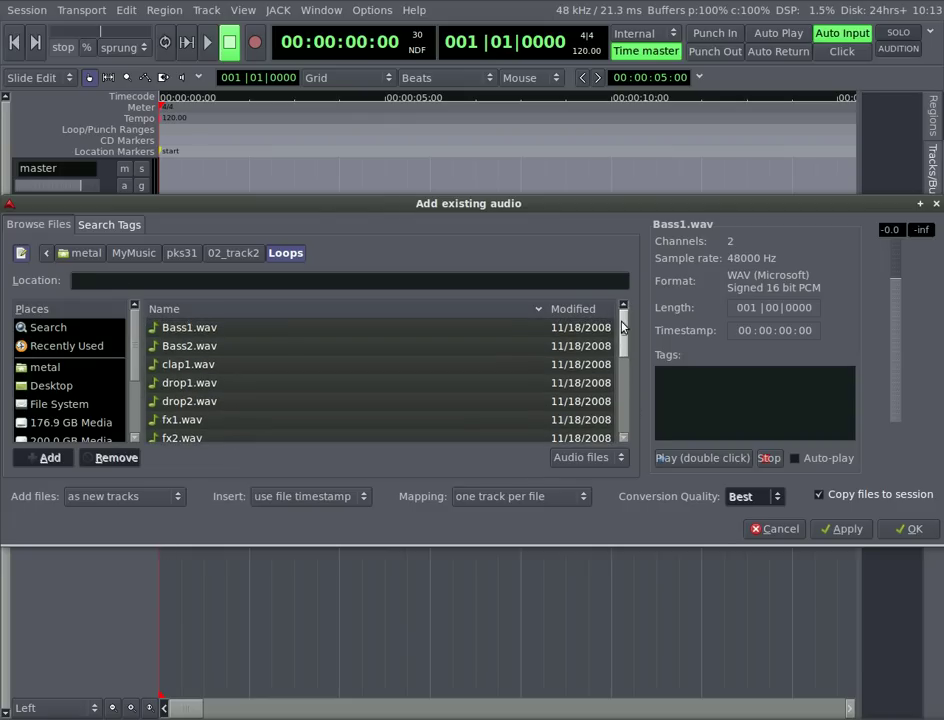
pyautogui.click(268, 347)
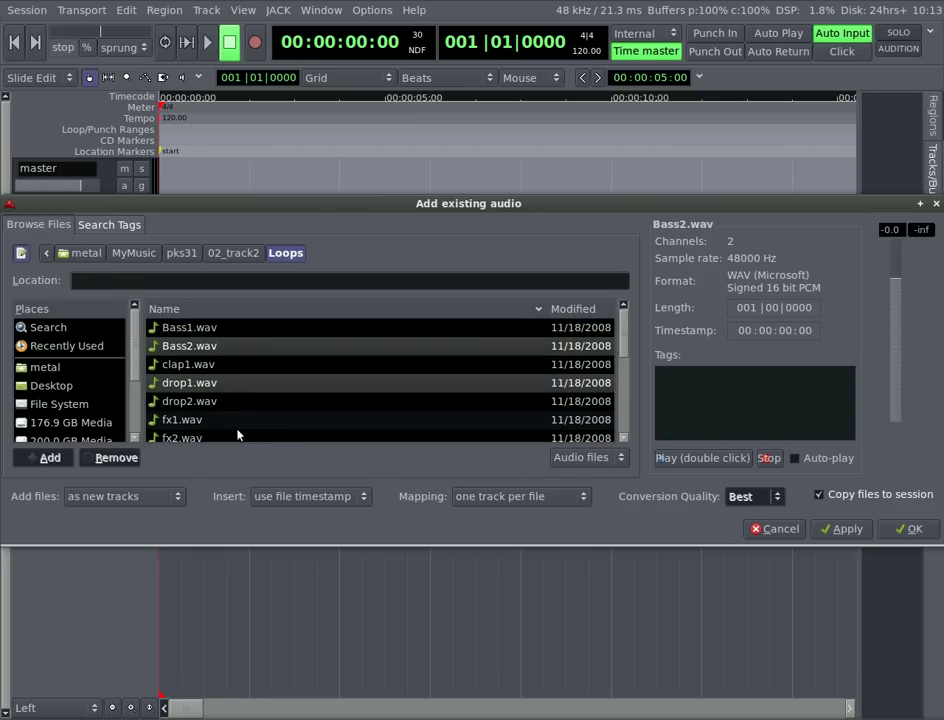
pyautogui.scroll(-2, 268, 422)
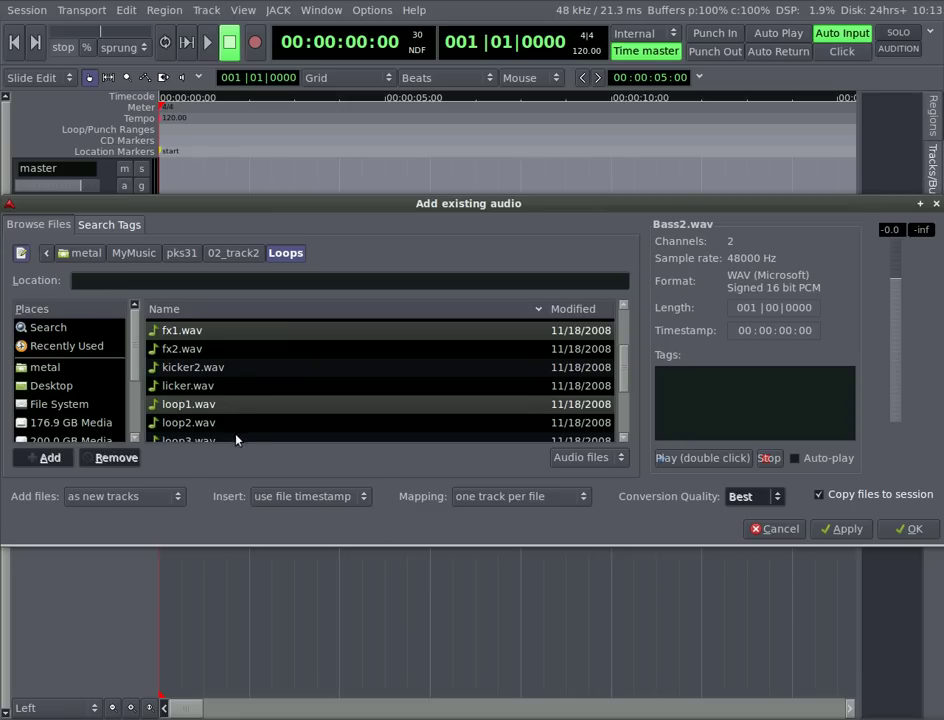
pyautogui.scroll(-1, 236, 438)
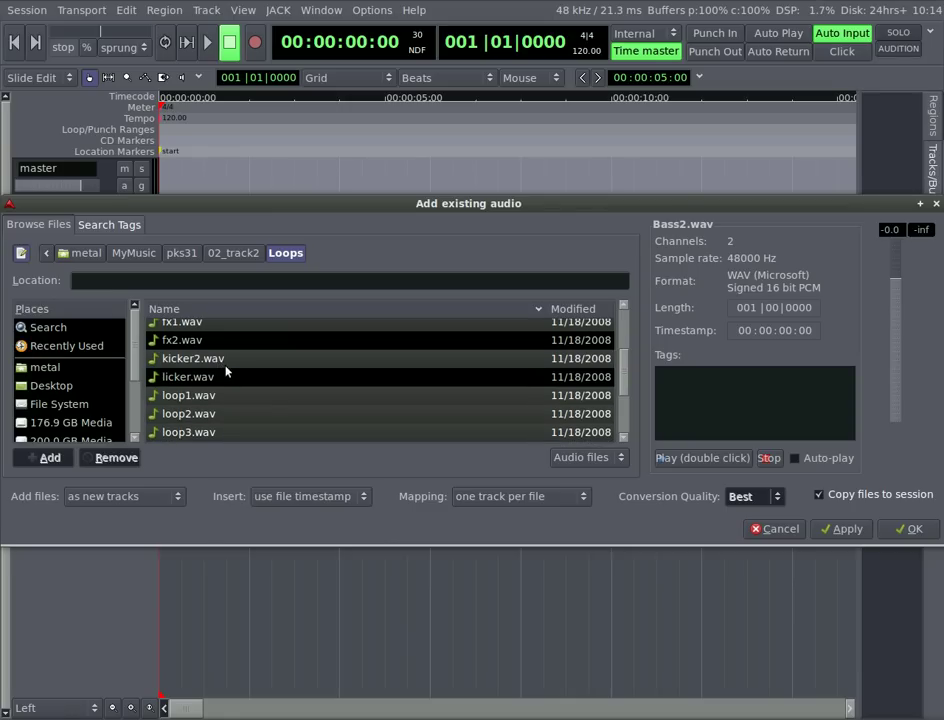
pyautogui.click(845, 536)
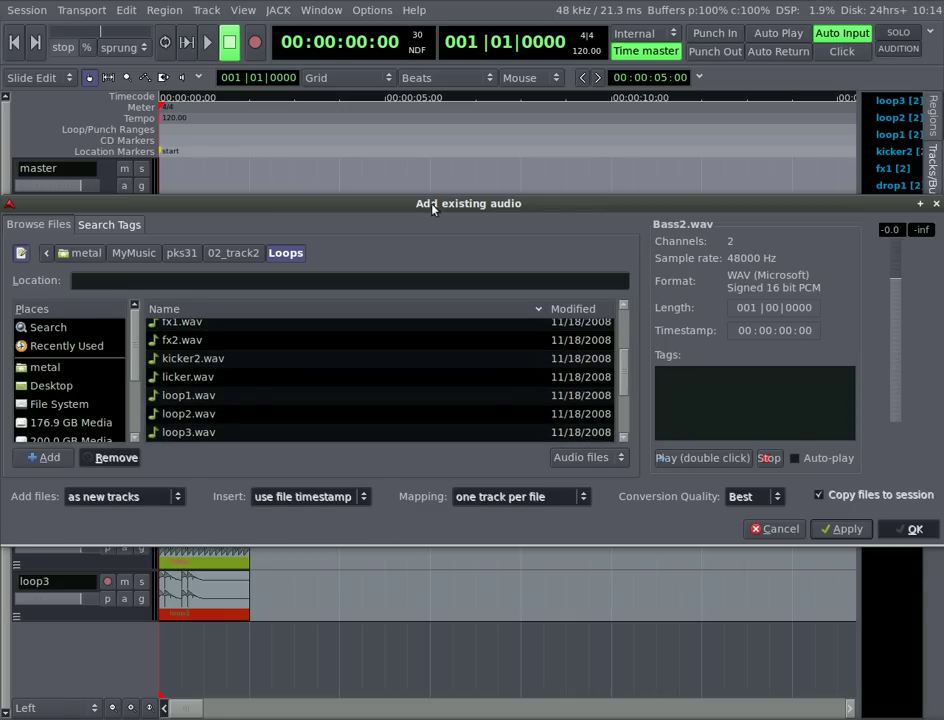
pyautogui.moveTo(432, 200); pyautogui.dragTo(469, 220)
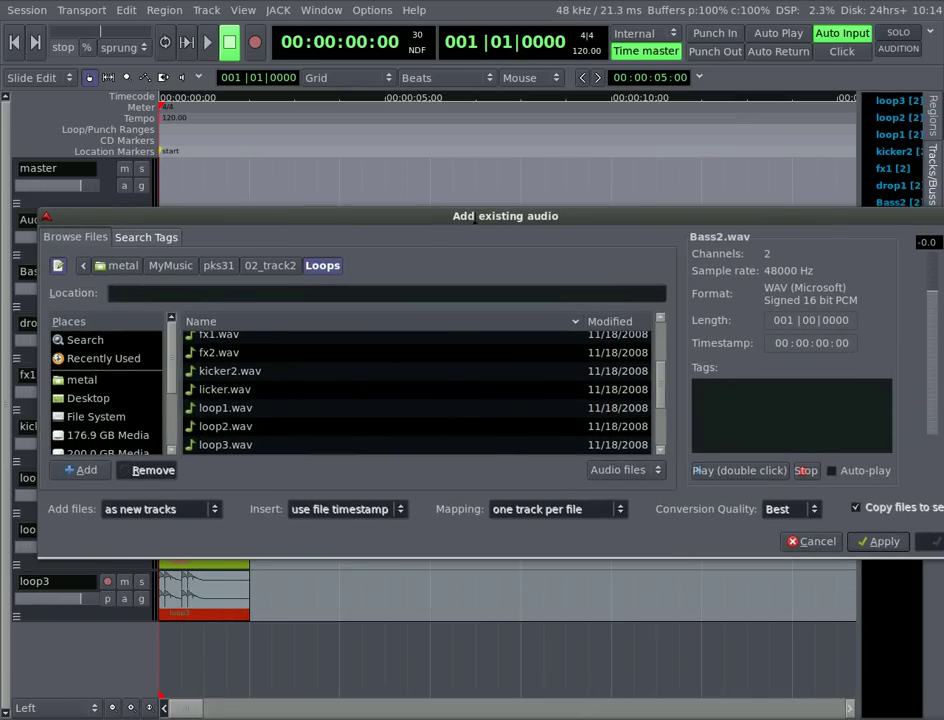
# Close the import dialog, then move the loop2 region later toward bar 2
pyautogui.click(818, 542)
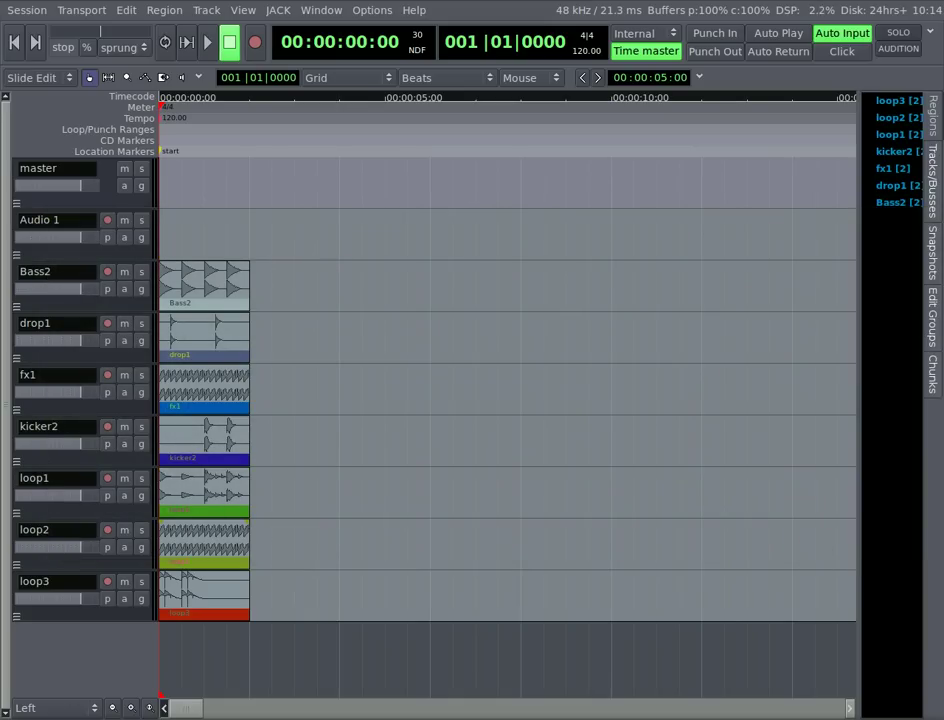
pyautogui.moveTo(218, 534); pyautogui.dragTo(188, 540)
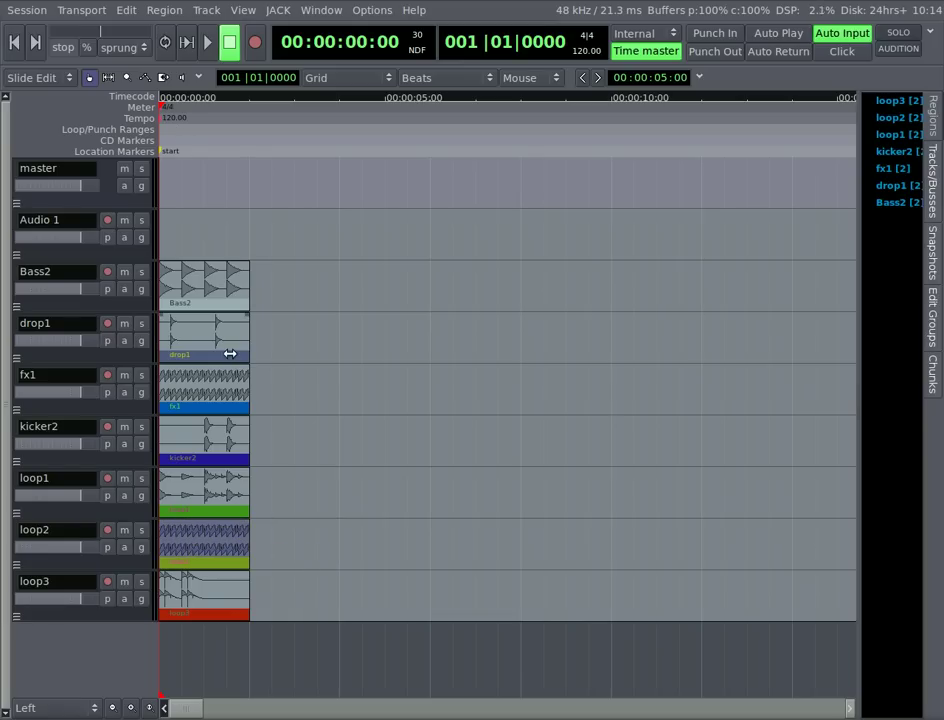
pyautogui.click(308, 14)
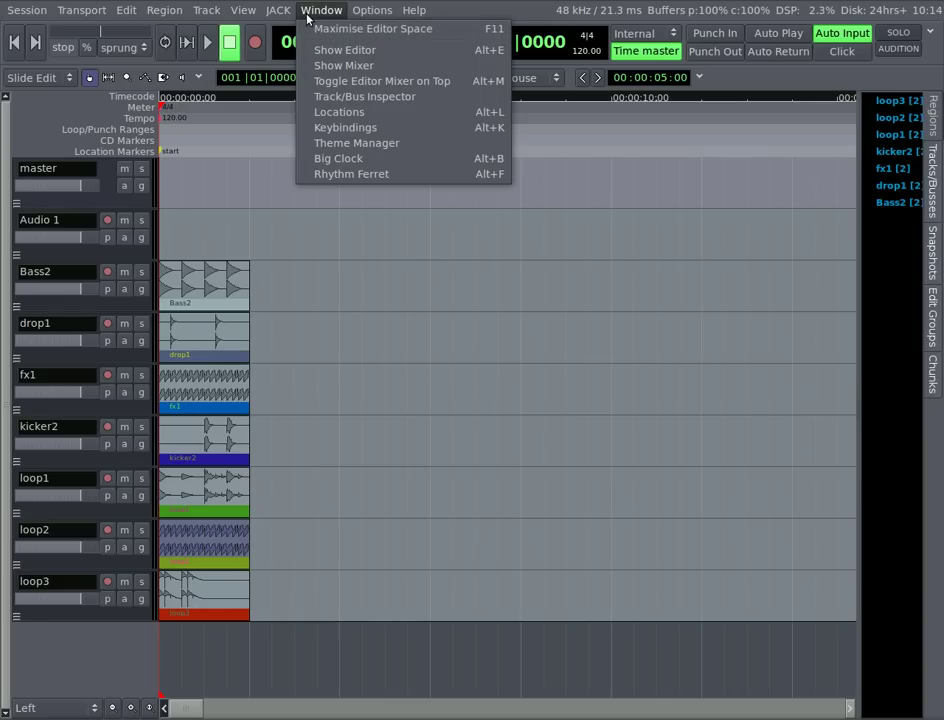
pyautogui.moveTo(373, 17)
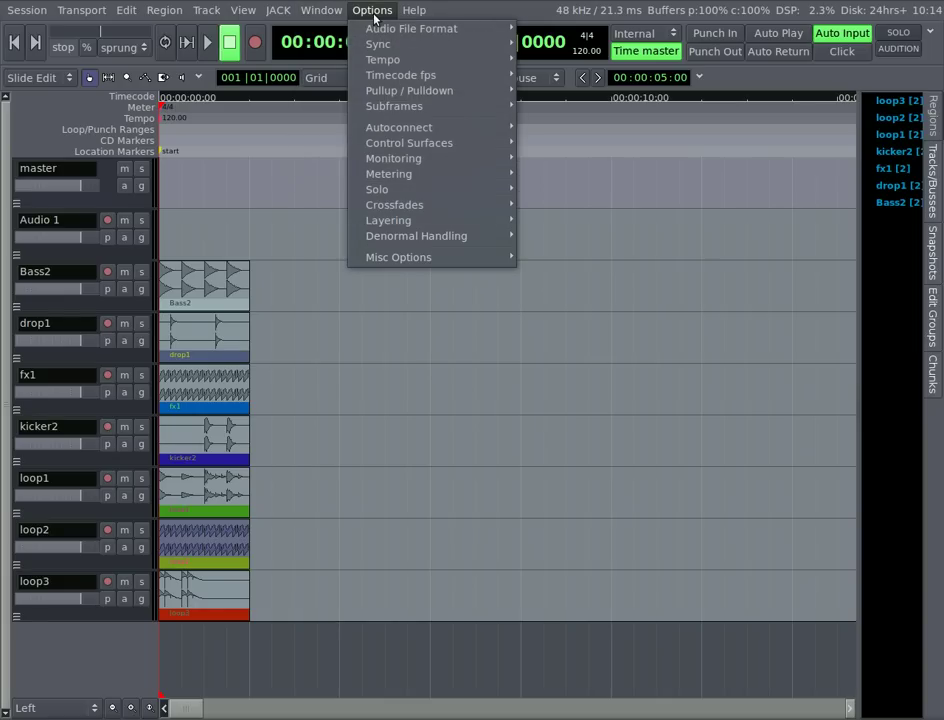
pyautogui.moveTo(251, 13)
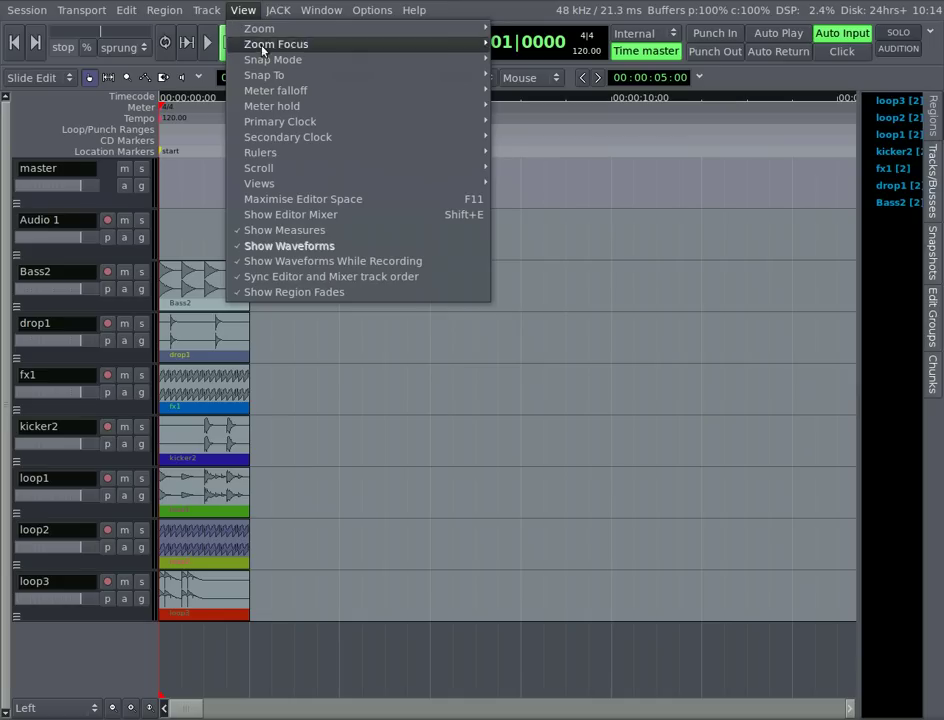
pyautogui.moveTo(266, 62)
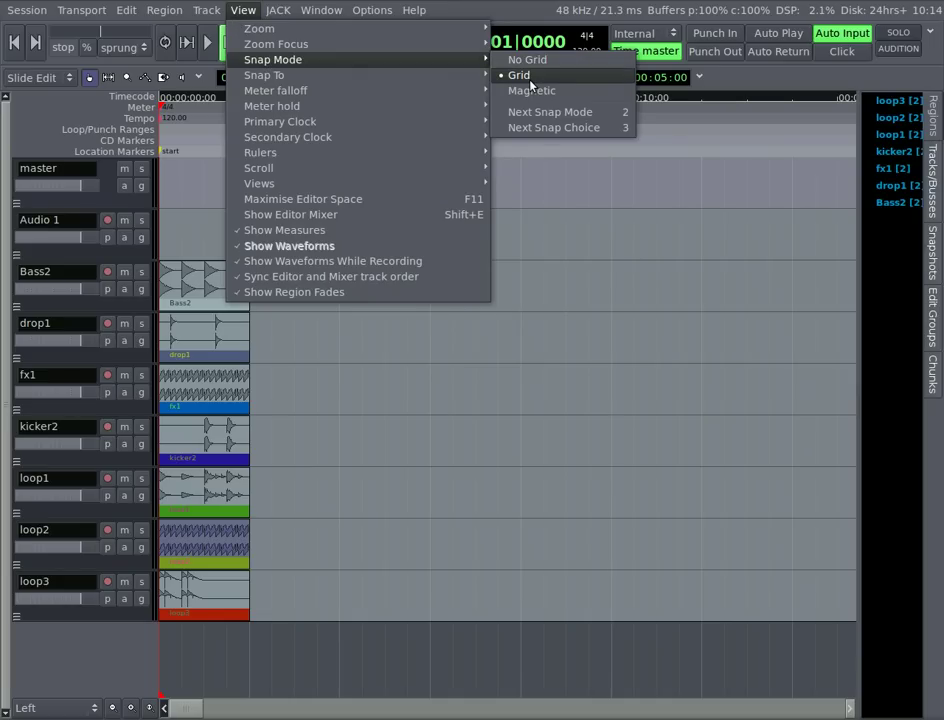
pyautogui.click(210, 444)
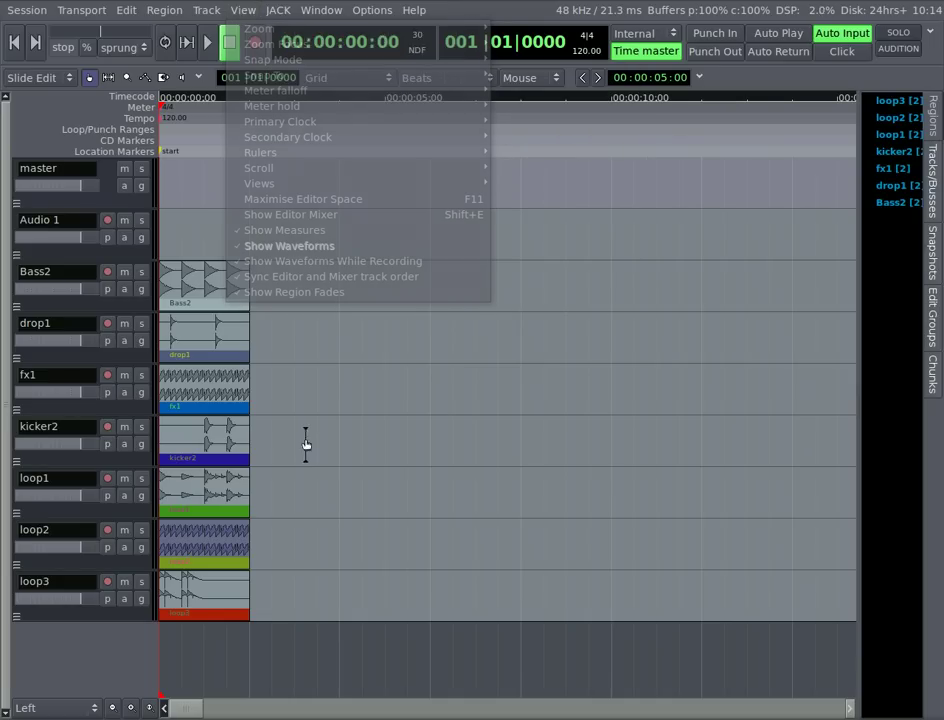
pyautogui.moveTo(210, 444); pyautogui.dragTo(177, 437)
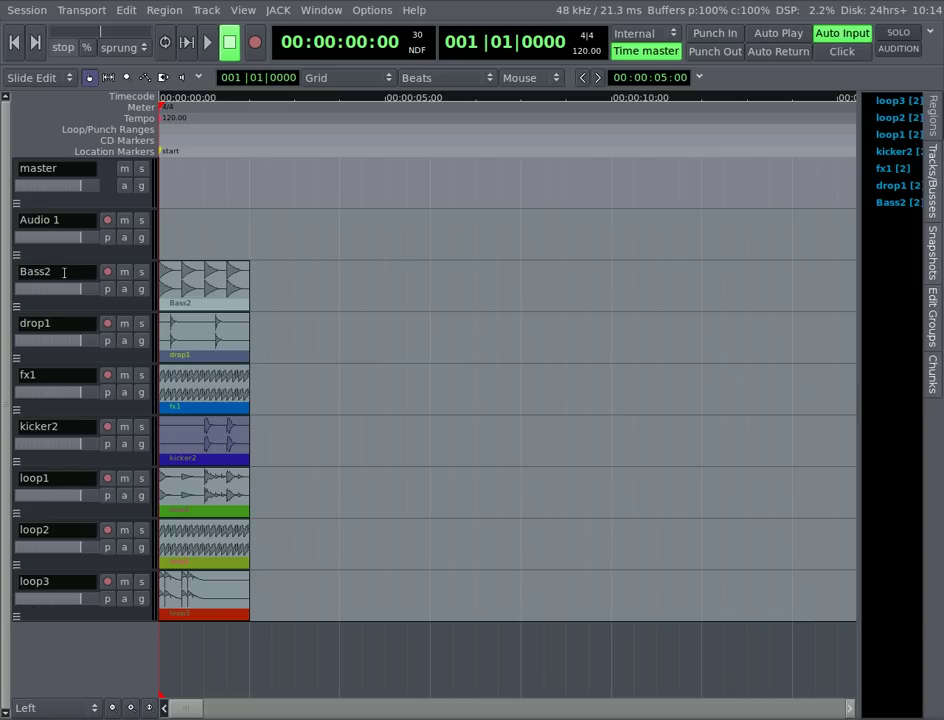
# Multi-Duplicate the Bass2 region into six back-to-back copies, then select the first one
pyautogui.rightClick(183, 278)
pyautogui.moveTo(211, 285)
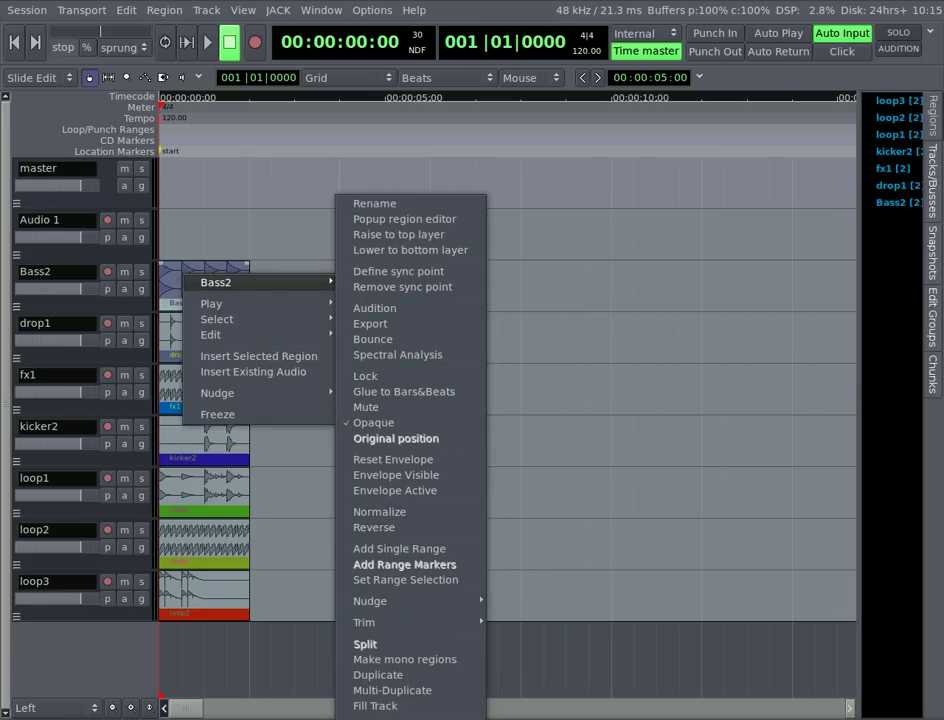
pyautogui.click(401, 690)
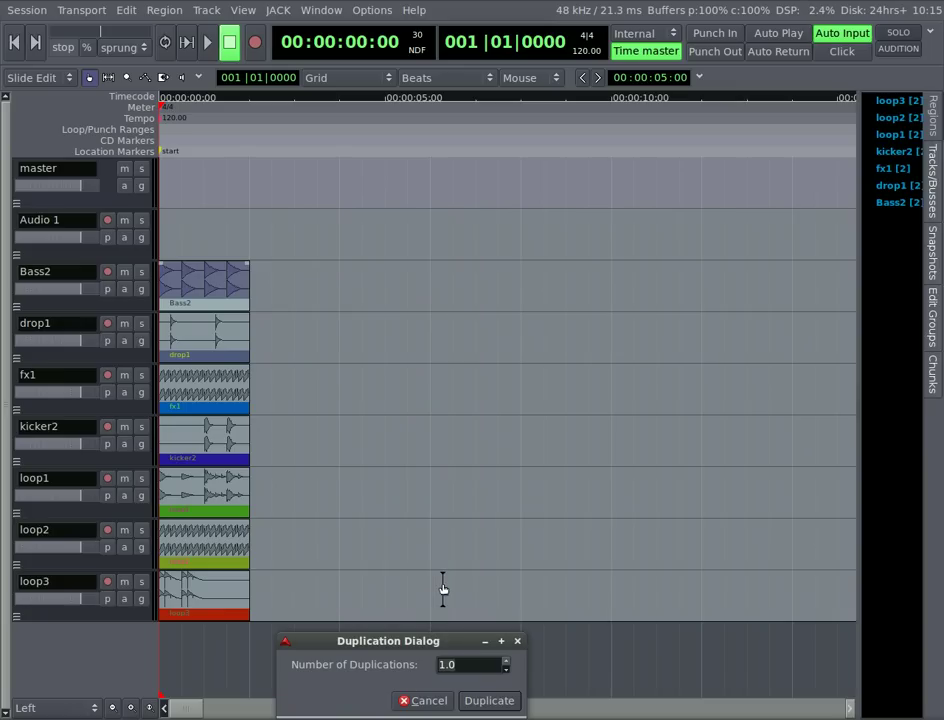
pyautogui.press('Return')
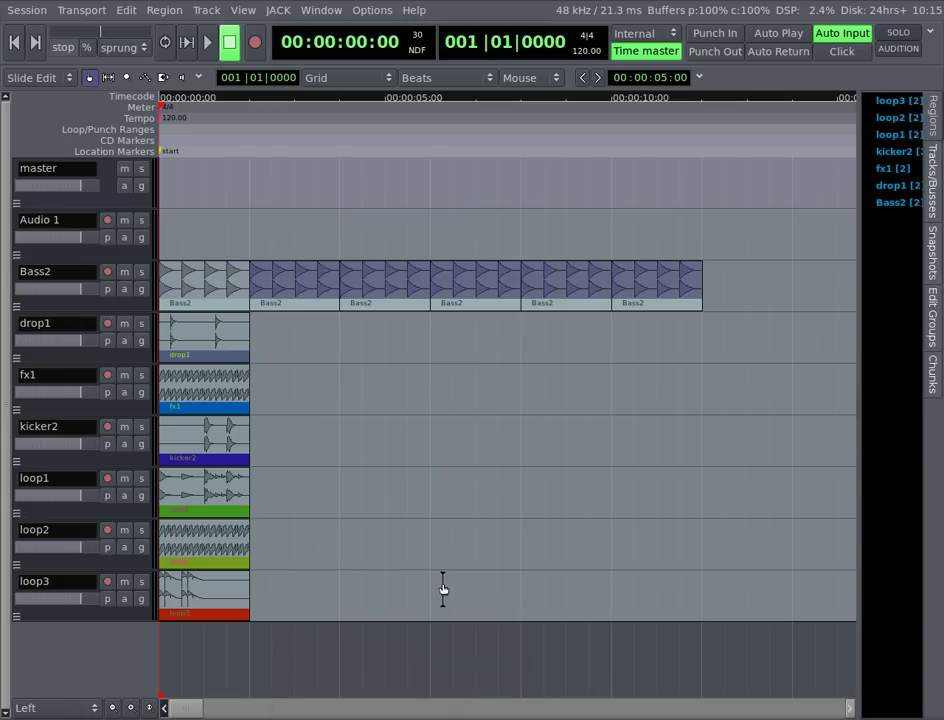
pyautogui.click(212, 285)
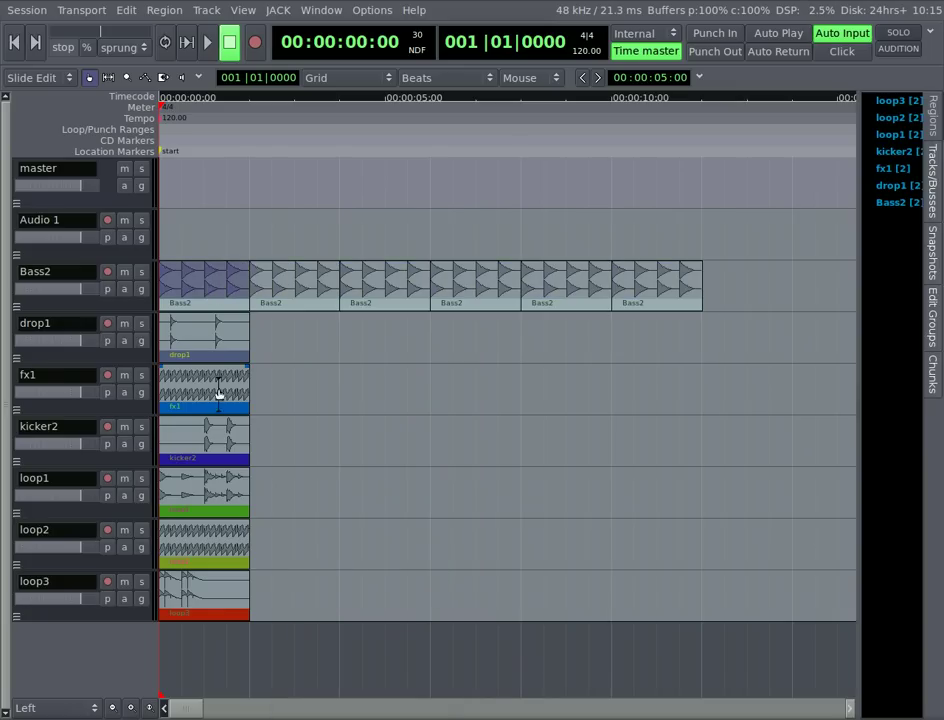
# Move drop1 to bar 2 and Multi-Duplicate it 5 times
pyautogui.moveTo(206, 338); pyautogui.dragTo(301, 337)
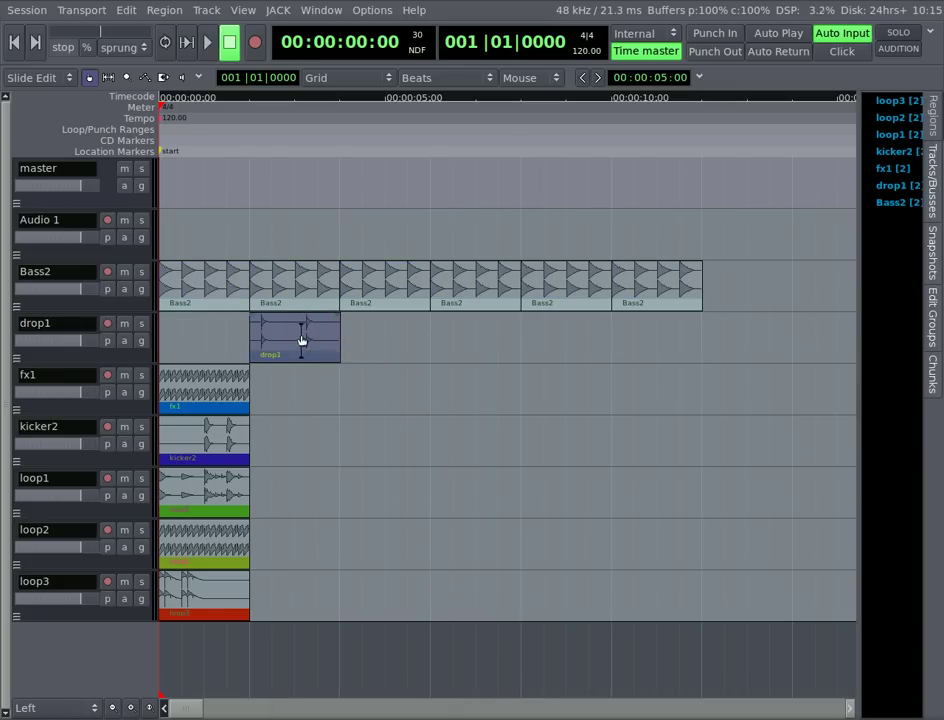
pyautogui.rightClick(302, 341)
pyautogui.moveTo(330, 343)
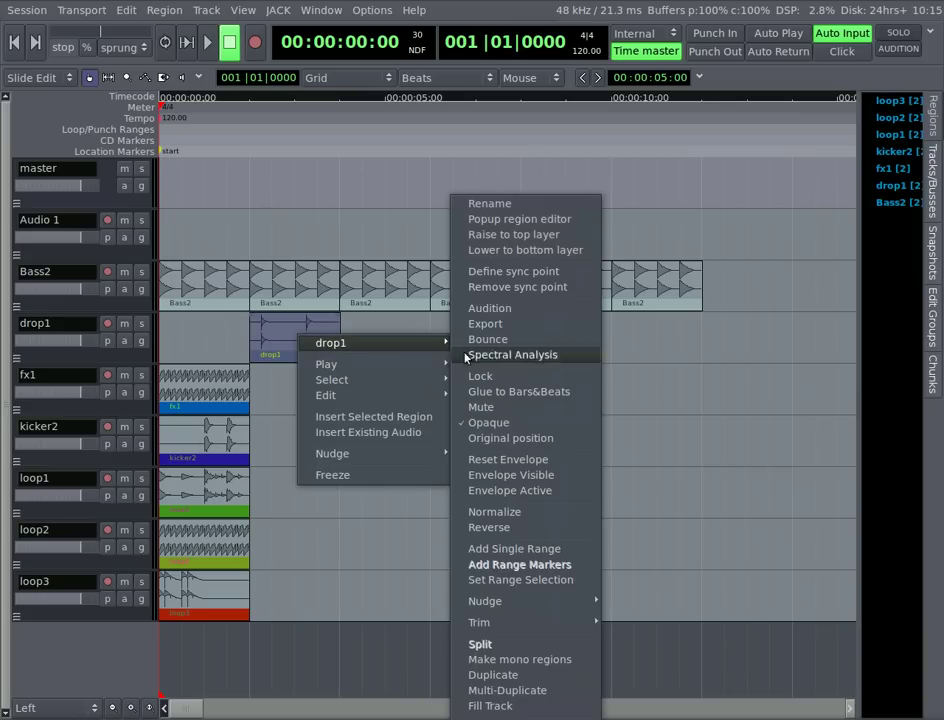
pyautogui.click(556, 701)
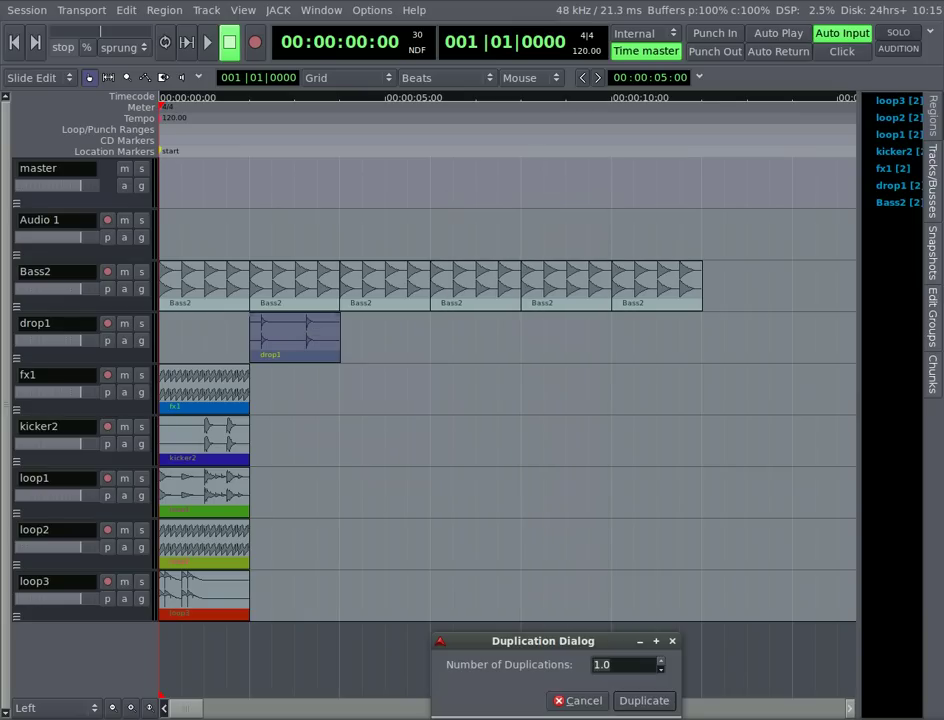
pyautogui.tripleClick(637, 658)
pyautogui.write('5')
pyautogui.press('Return')
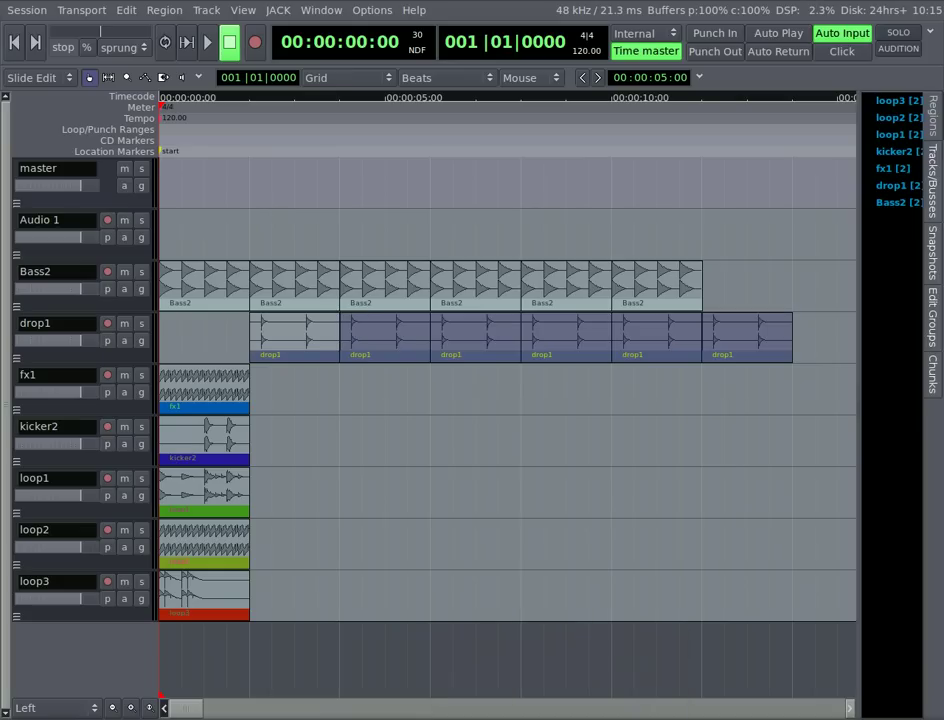
# Move fx1 to bar 3, then move kicker2 to bar 2 and Multi-Duplicate it six times
pyautogui.moveTo(202, 392); pyautogui.dragTo(379, 390)
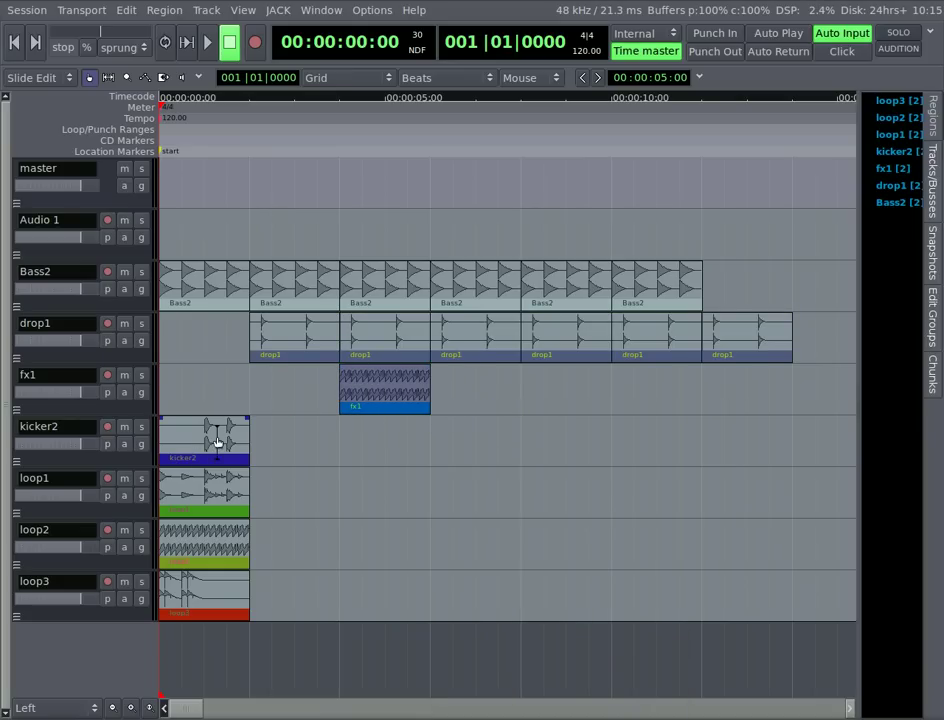
pyautogui.moveTo(217, 441); pyautogui.dragTo(306, 442)
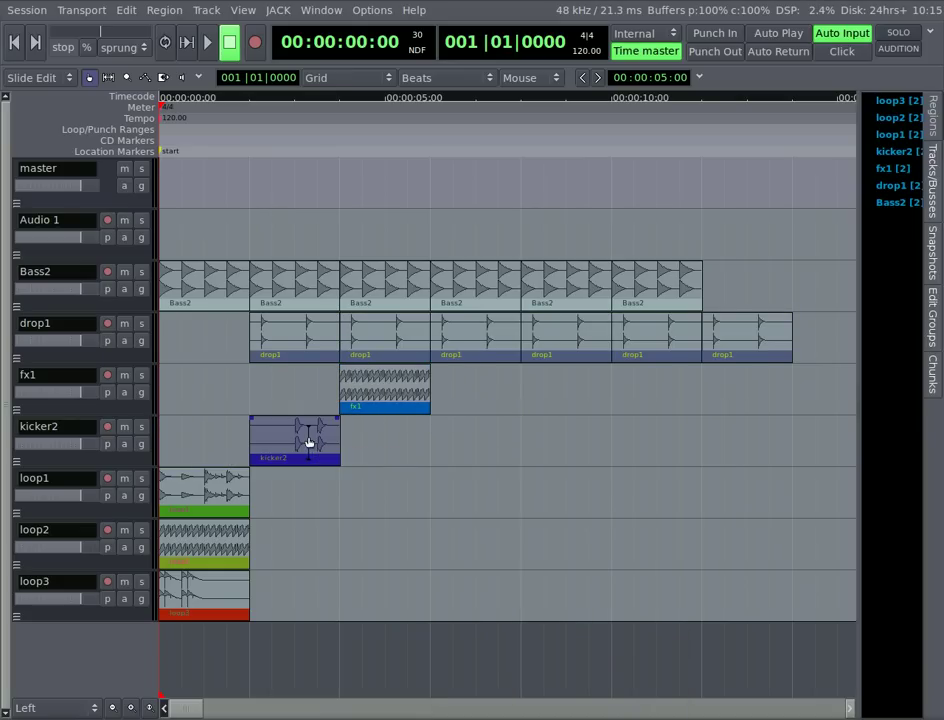
pyautogui.rightClick(308, 441)
pyautogui.moveTo(344, 445)
pyautogui.click(540, 689)
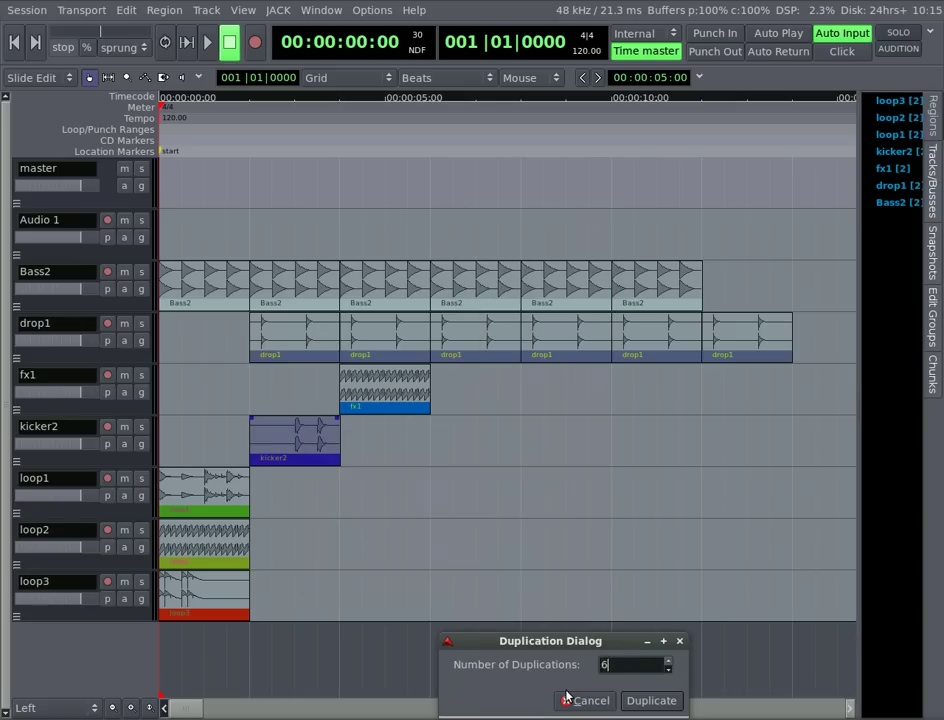
pyautogui.press('Return')
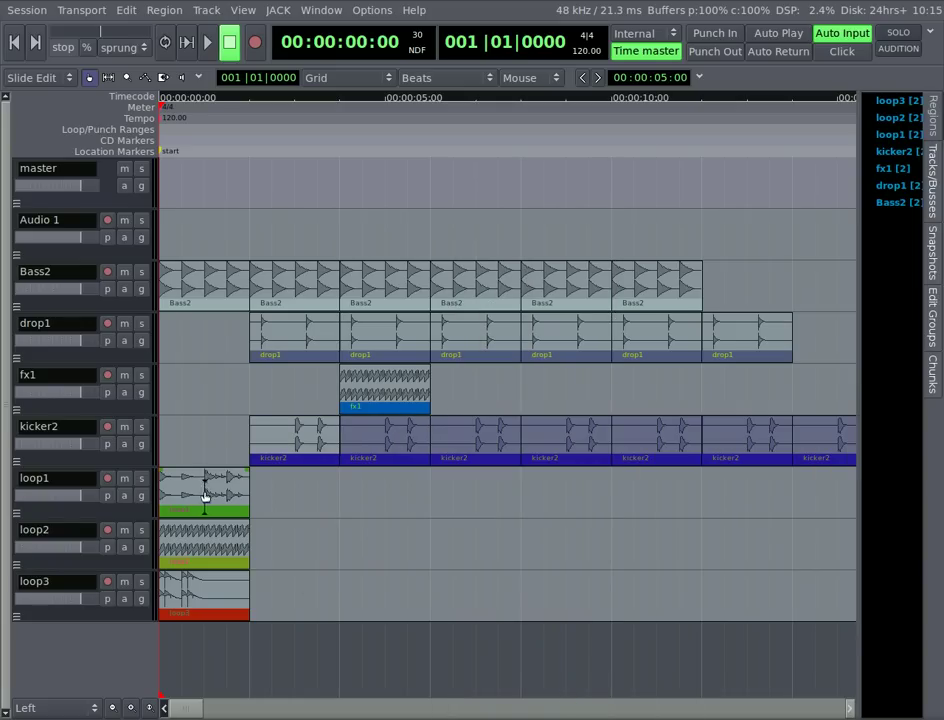
# Move loop1 to bar 3 and duplicate it once
pyautogui.moveTo(209, 496); pyautogui.dragTo(379, 497)
pyautogui.rightClick(379, 494)
pyautogui.moveTo(418, 495)
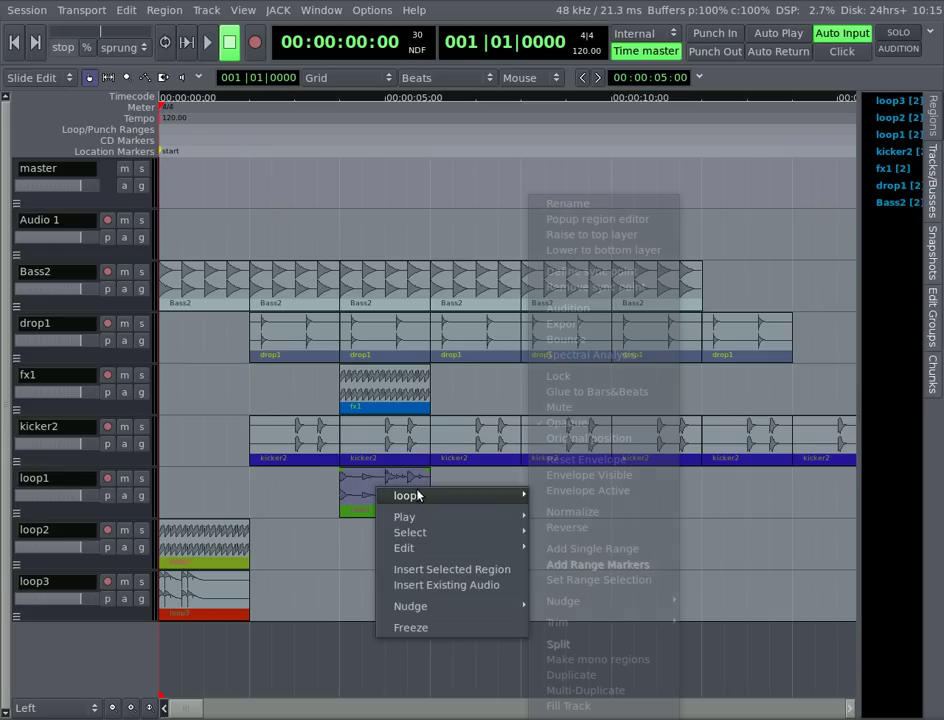
pyautogui.click(597, 675)
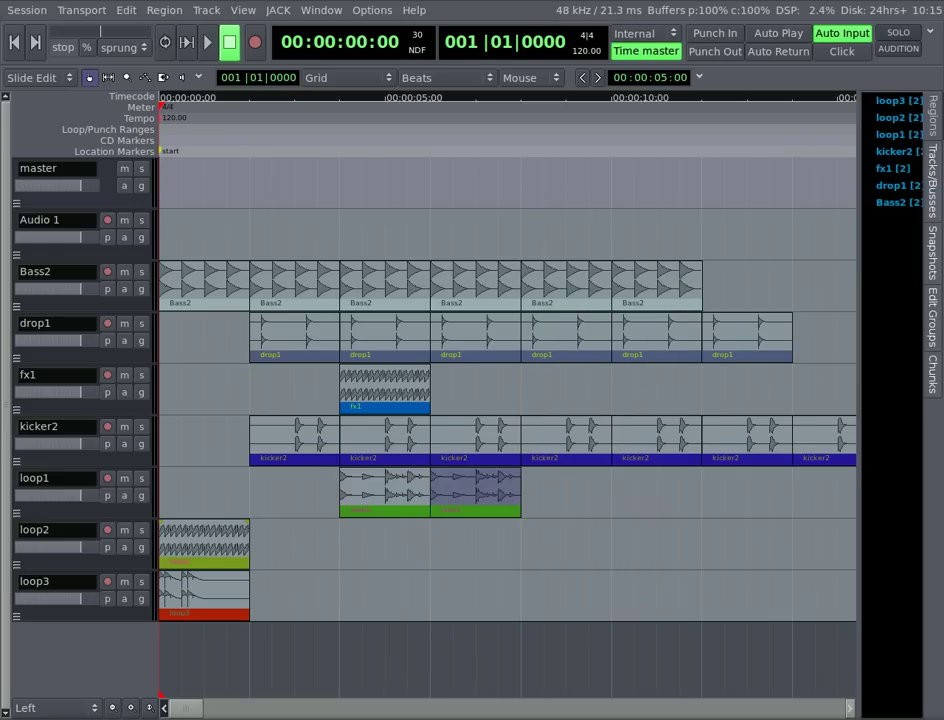
# Move loop2 to bar 4 and duplicate it once
pyautogui.moveTo(219, 545); pyautogui.dragTo(489, 553)
pyautogui.rightClick(487, 553)
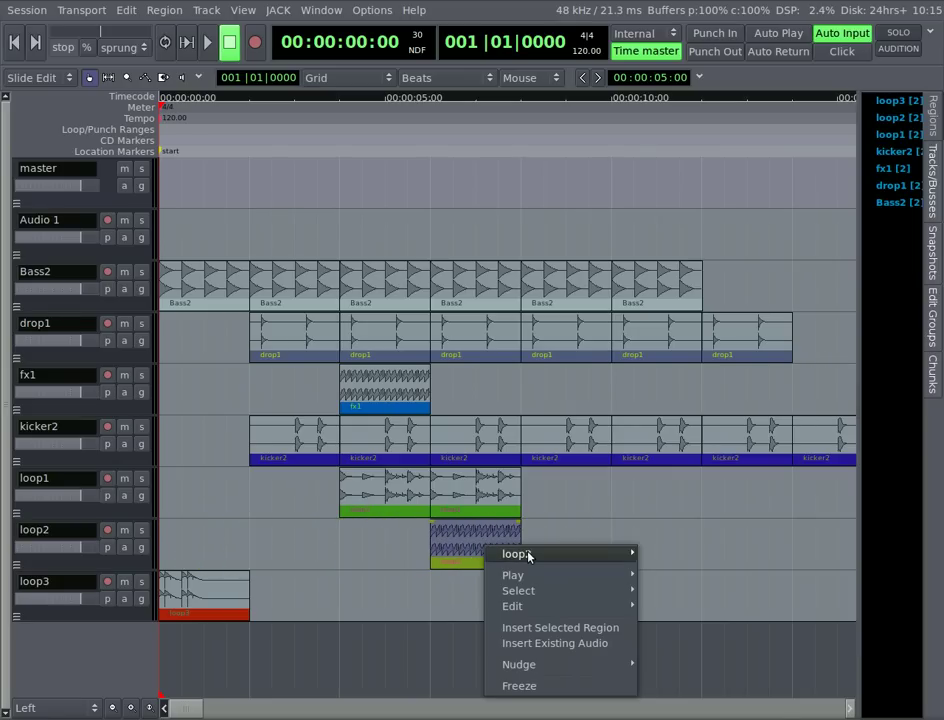
pyautogui.moveTo(529, 556)
pyautogui.click(718, 675)
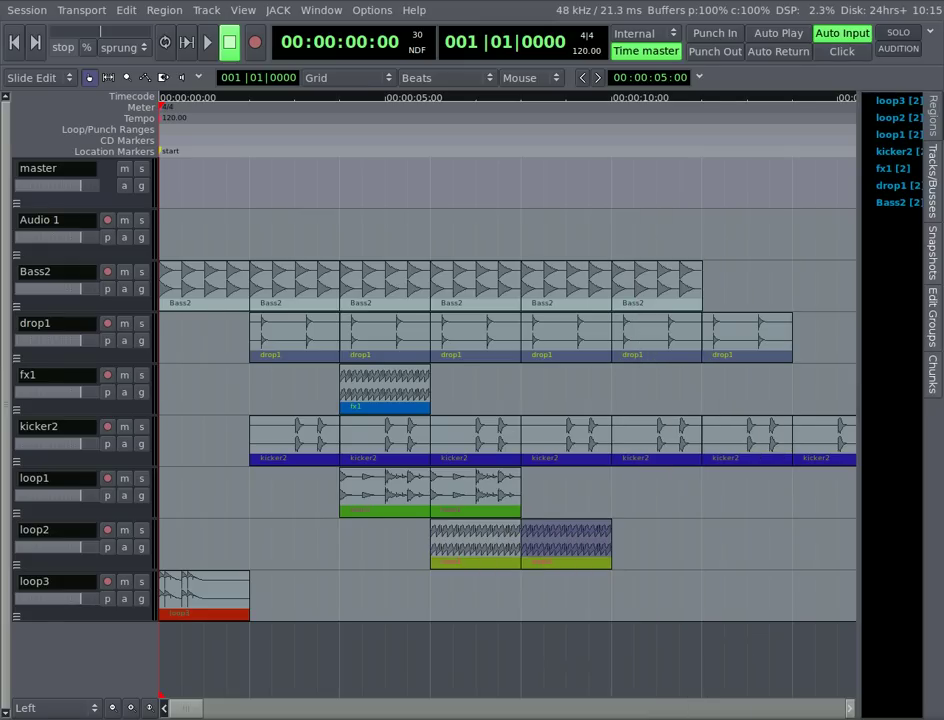
# Move loop3 to bar 5 and Multi-Duplicate it 3 times
pyautogui.moveTo(222, 595); pyautogui.dragTo(594, 595)
pyautogui.rightClick(560, 598)
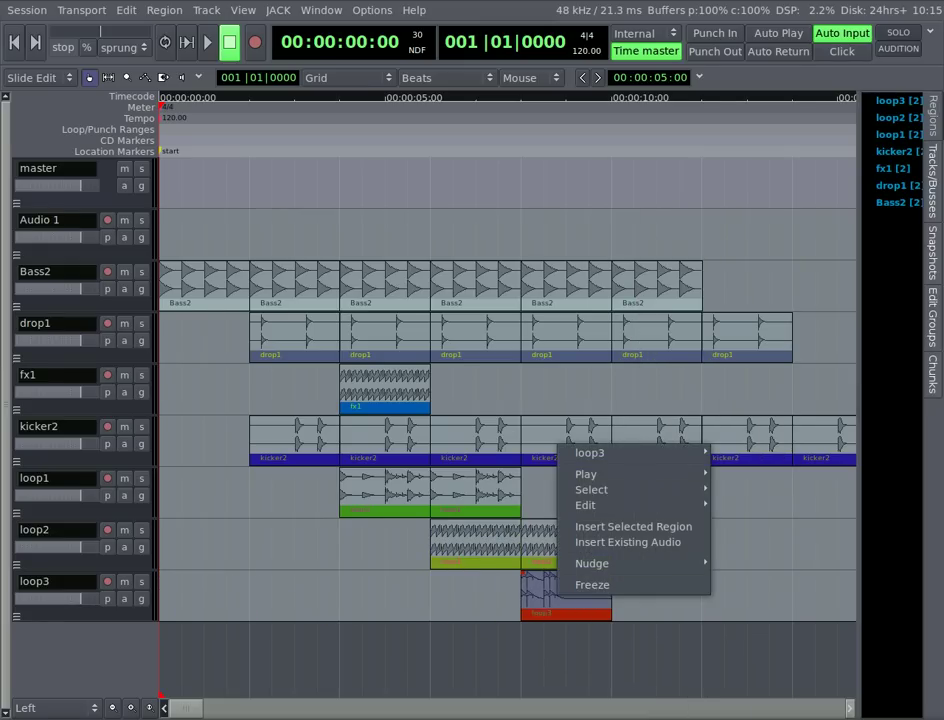
pyautogui.moveTo(630, 452)
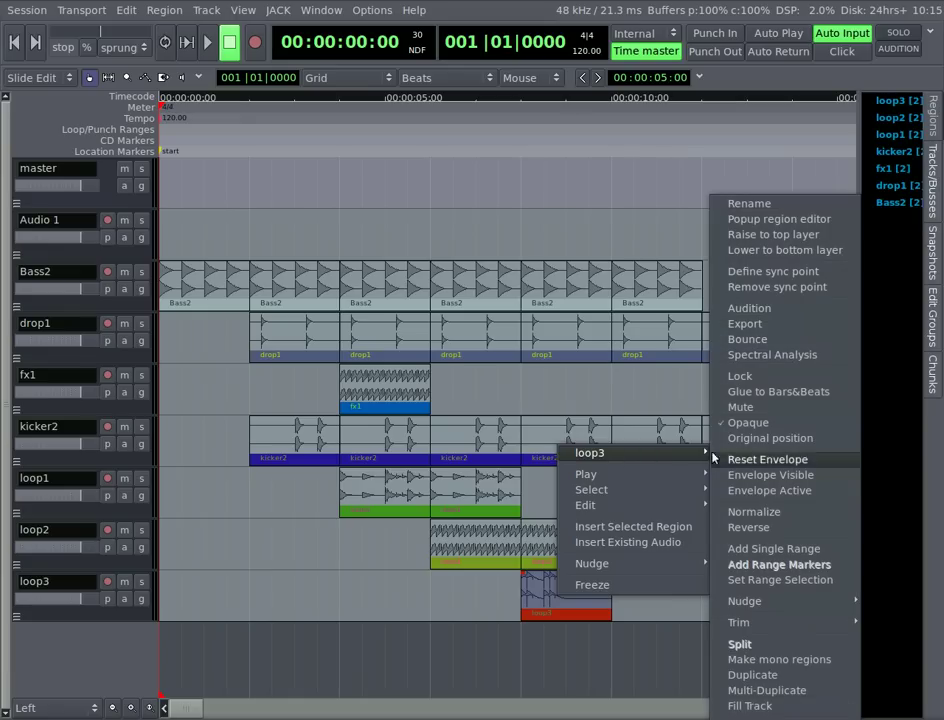
pyautogui.click(760, 690)
pyautogui.write('3')
pyautogui.press('Return')
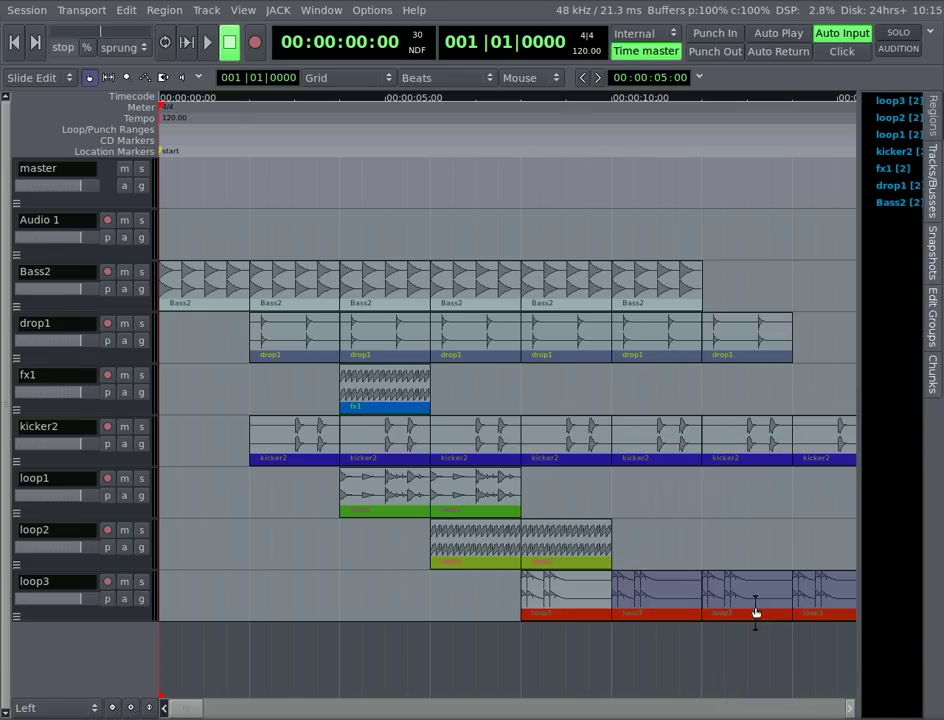
# Duplicate loop1 again, place the copy at bar 6, and add one more repeat
pyautogui.rightClick(468, 490)
pyautogui.moveTo(533, 499)
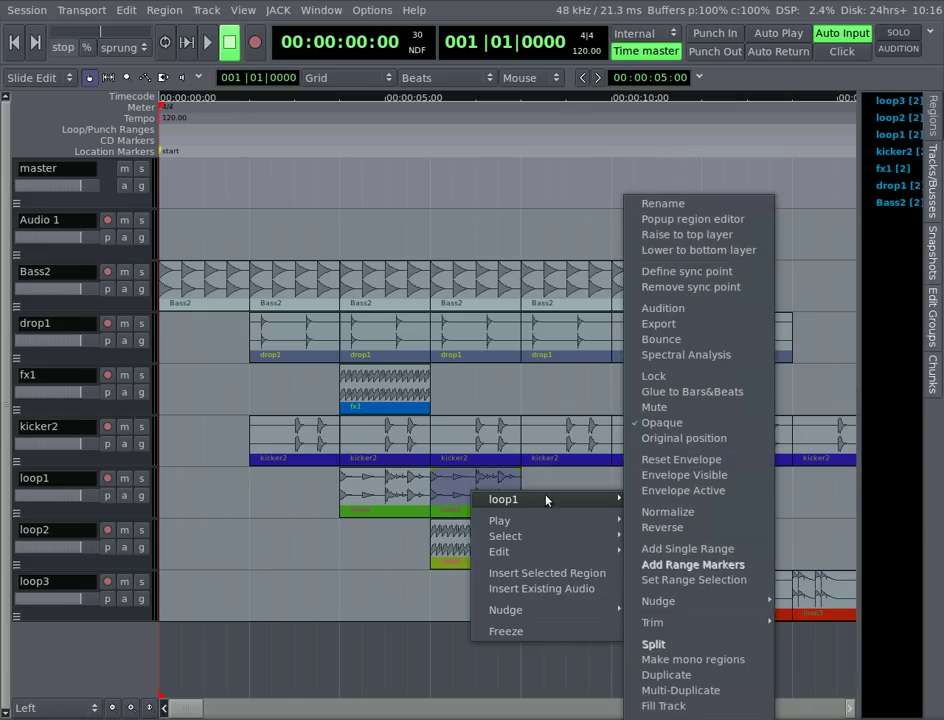
pyautogui.click(730, 675)
pyautogui.moveTo(565, 510); pyautogui.dragTo(650, 495)
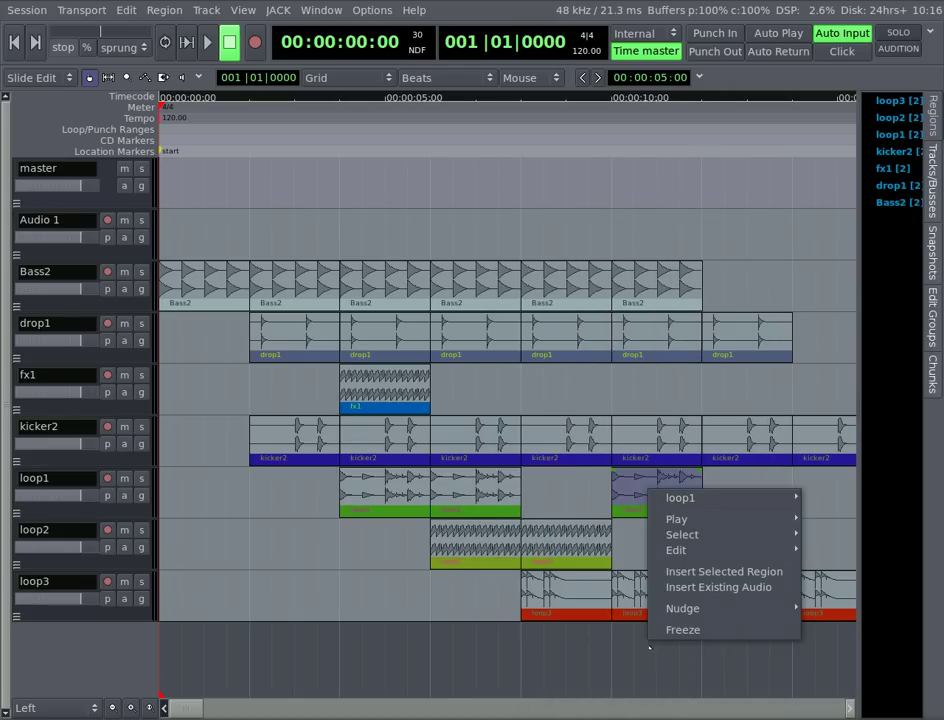
pyautogui.moveTo(734, 493)
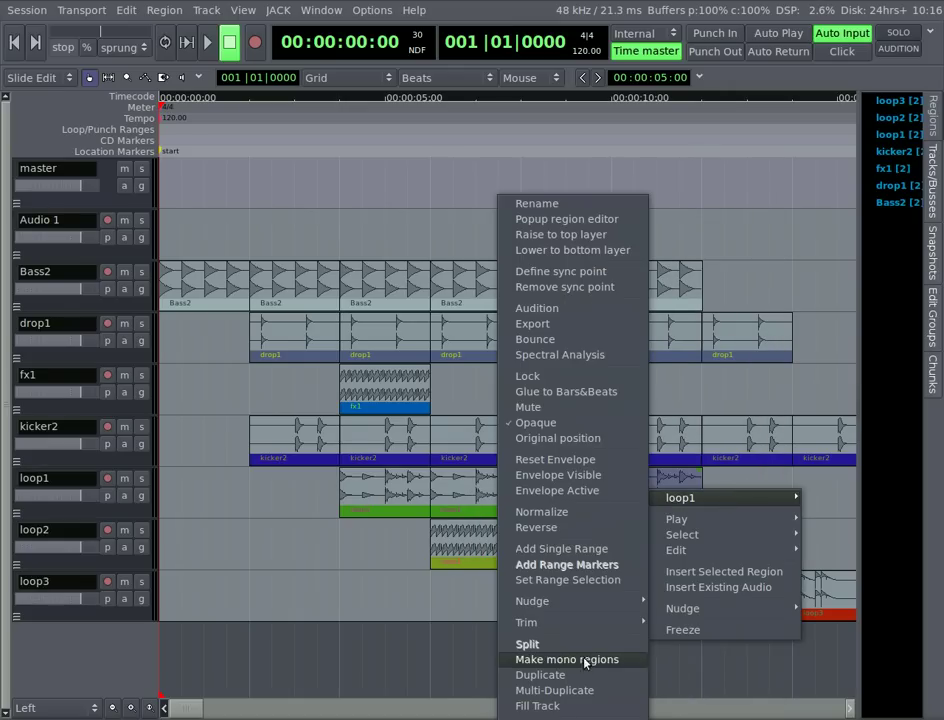
pyautogui.click(580, 676)
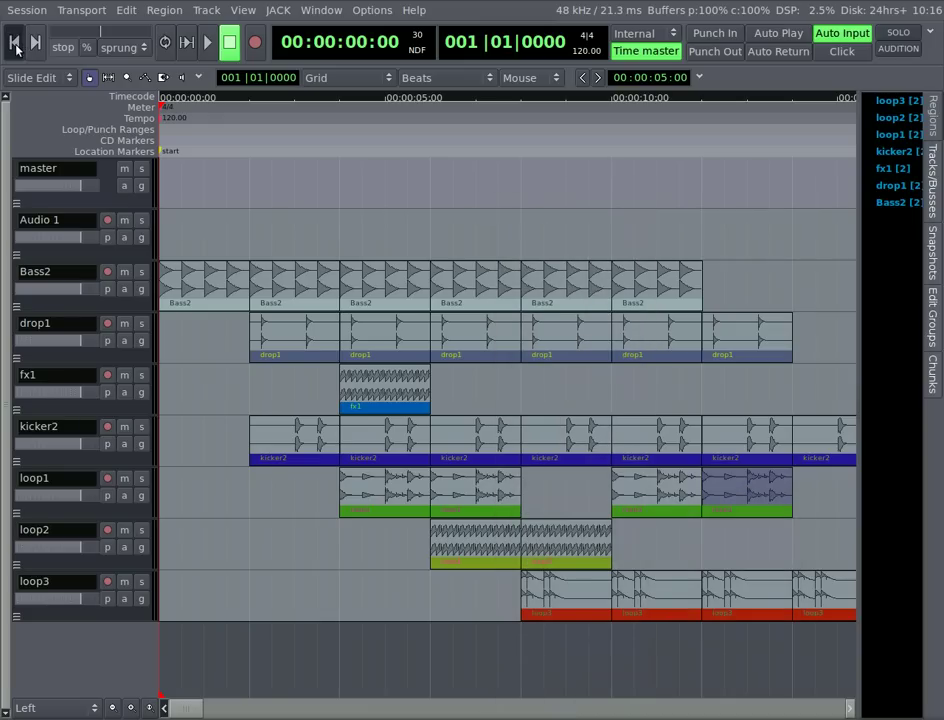
pyautogui.click(208, 44)
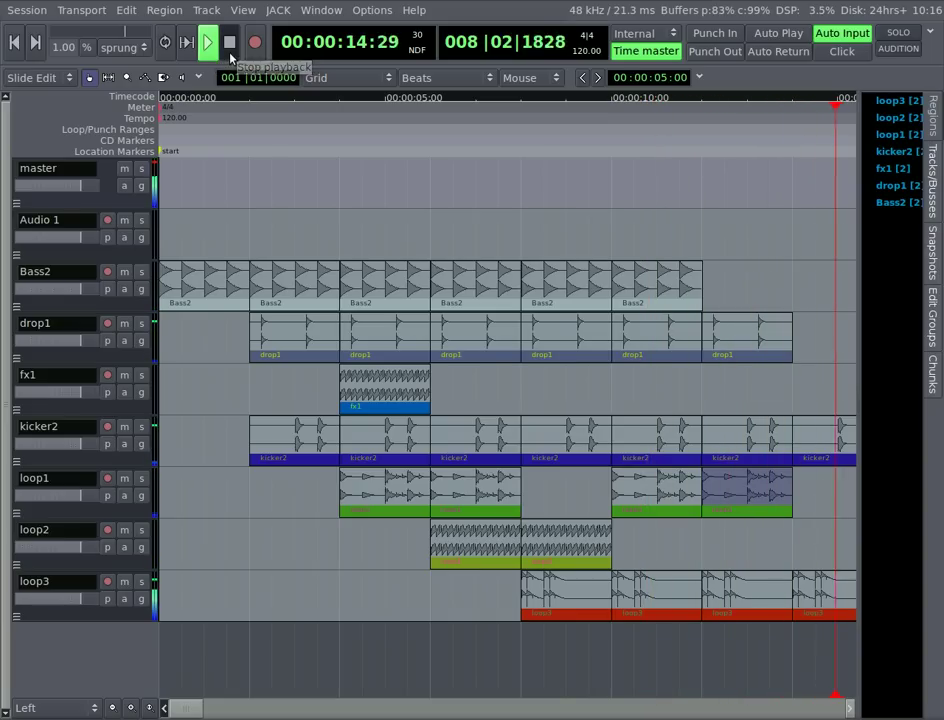
pyautogui.click(230, 50)
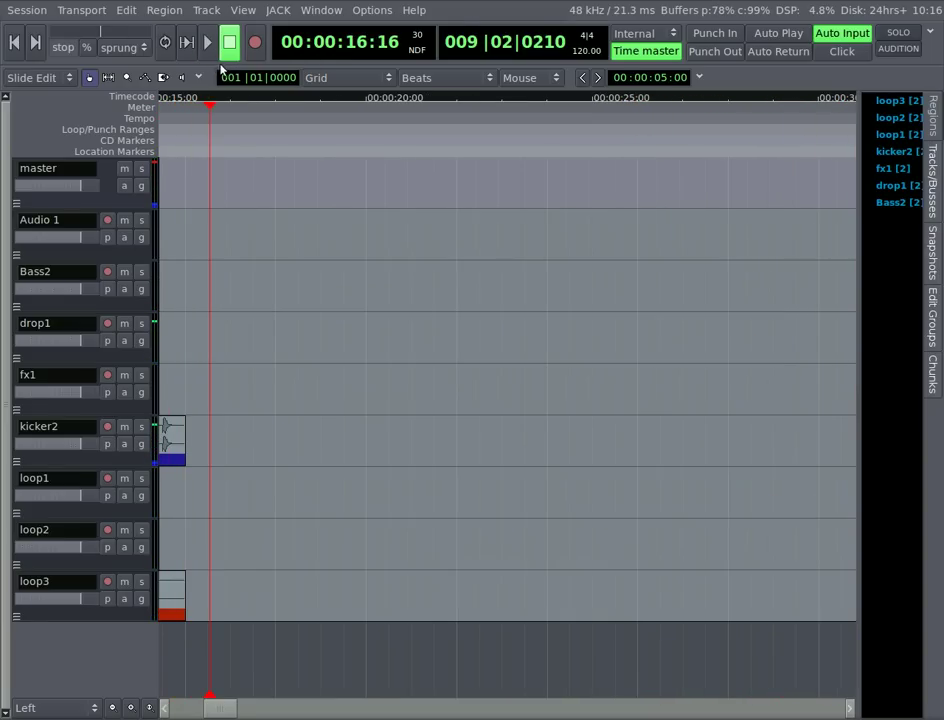
pyautogui.click(14, 41)
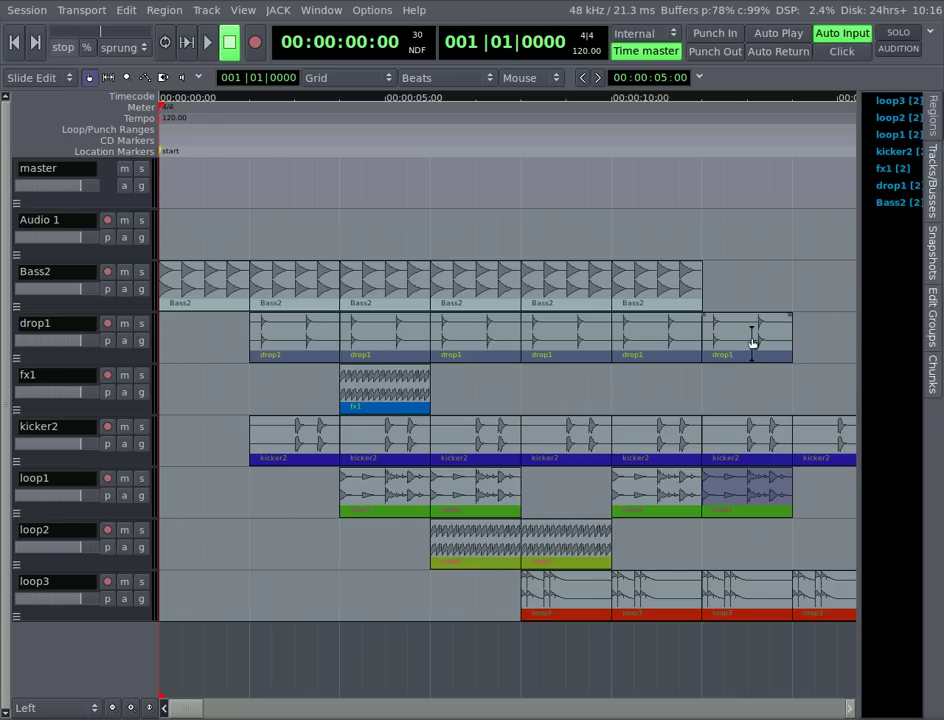
# Move the last drop1 region onto Audio 1 at bar 6 and trim it to a one-beat slice
pyautogui.moveTo(752, 340); pyautogui.dragTo(665, 244)
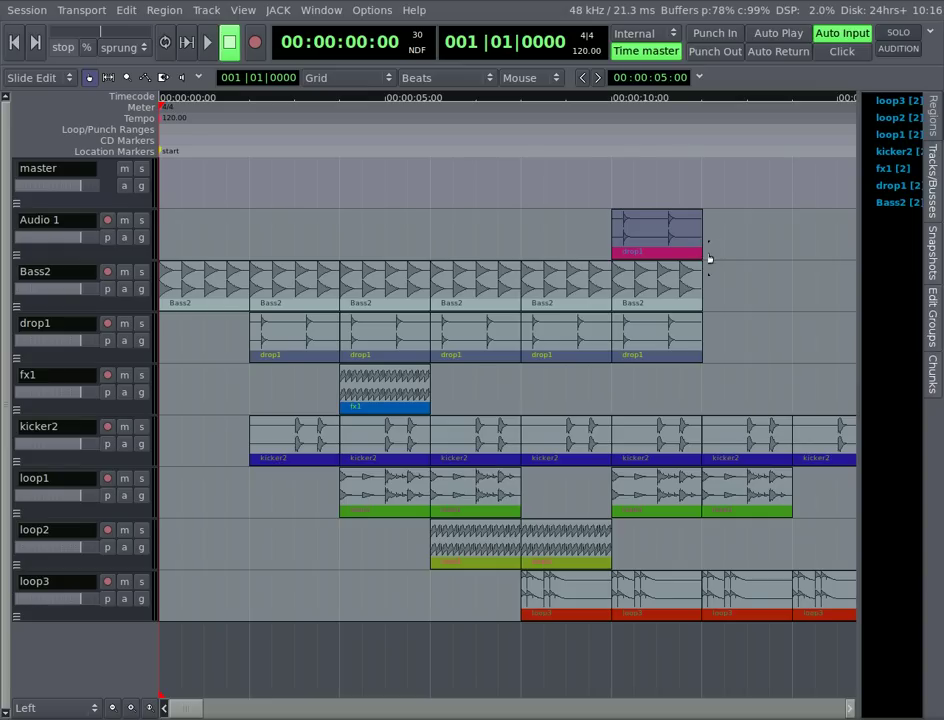
pyautogui.moveTo(701, 252); pyautogui.dragTo(627, 257)
pyautogui.scroll(5, 626, 257)
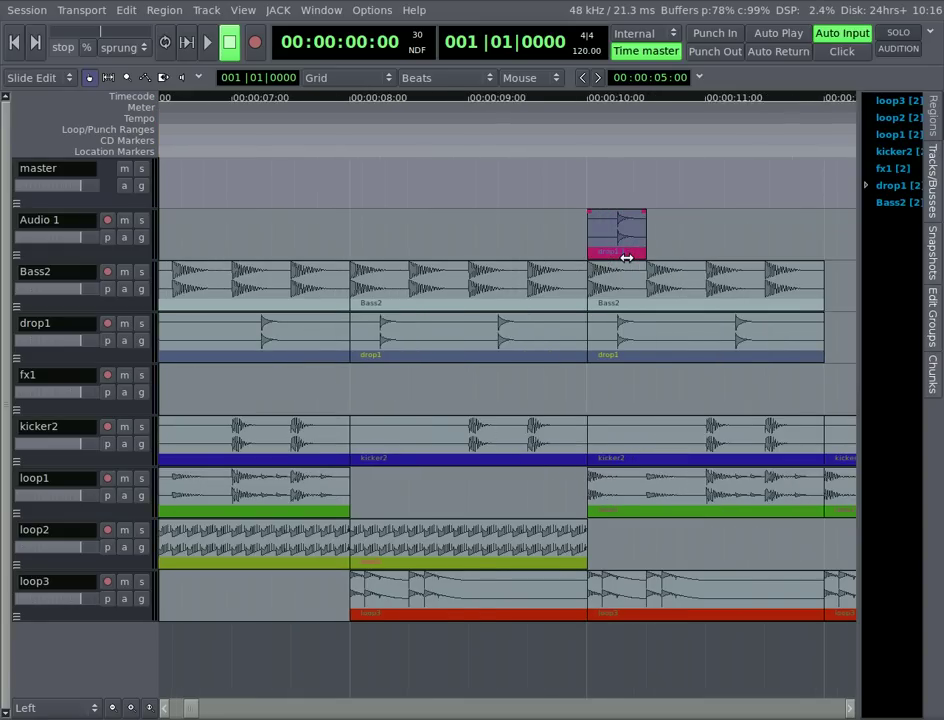
pyautogui.moveTo(535, 249)
pyautogui.mouseDown()
pyautogui.moveTo(527, 253)
pyautogui.moveTo(617, 253)
pyautogui.moveTo(523, 255)
pyautogui.moveTo(633, 255)
pyautogui.moveTo(528, 254)
pyautogui.mouseUp()
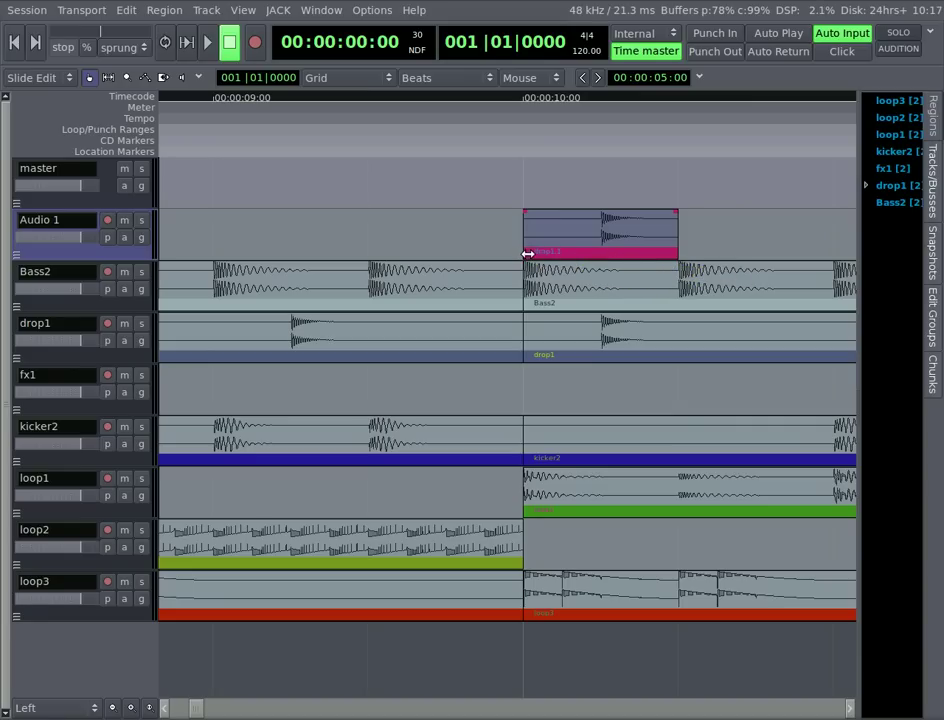
pyautogui.scroll(-2, 600, 238)
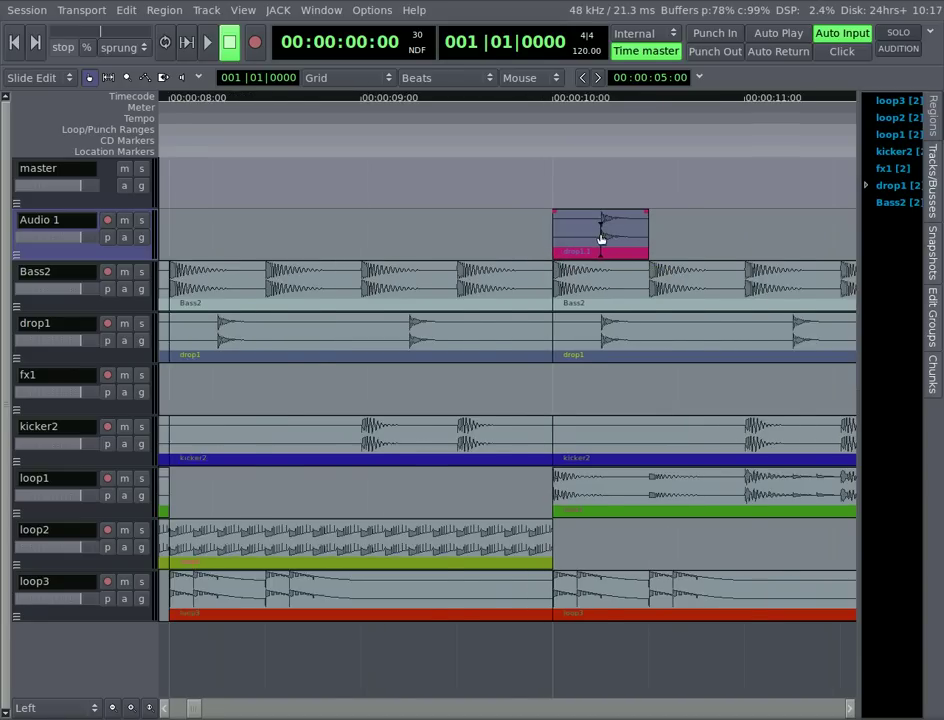
pyautogui.rightClick(601, 238)
pyautogui.moveTo(610, 241)
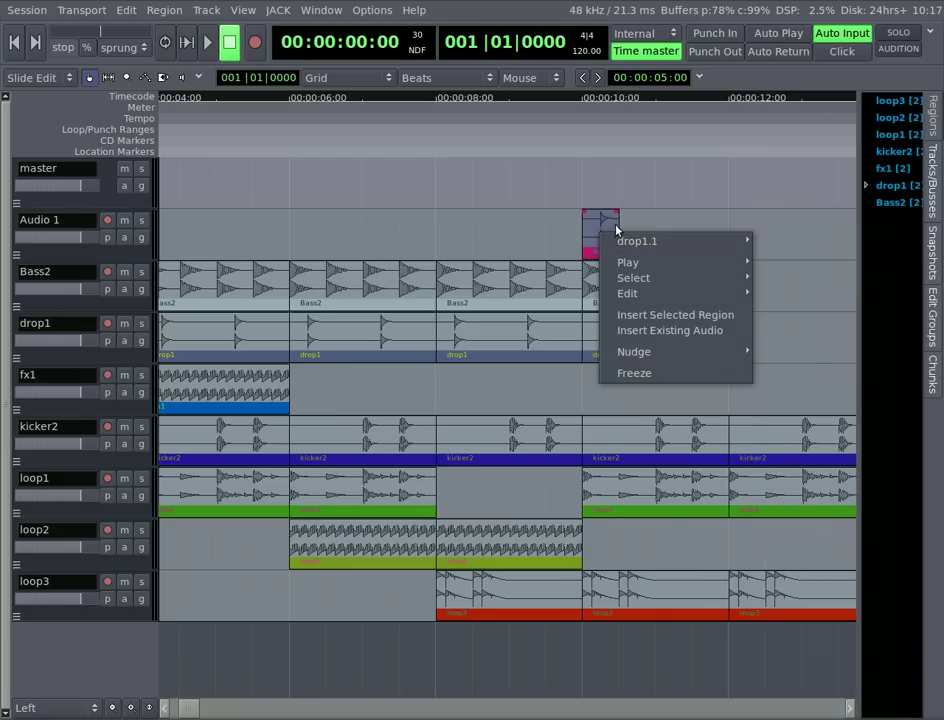
pyautogui.press('Escape')
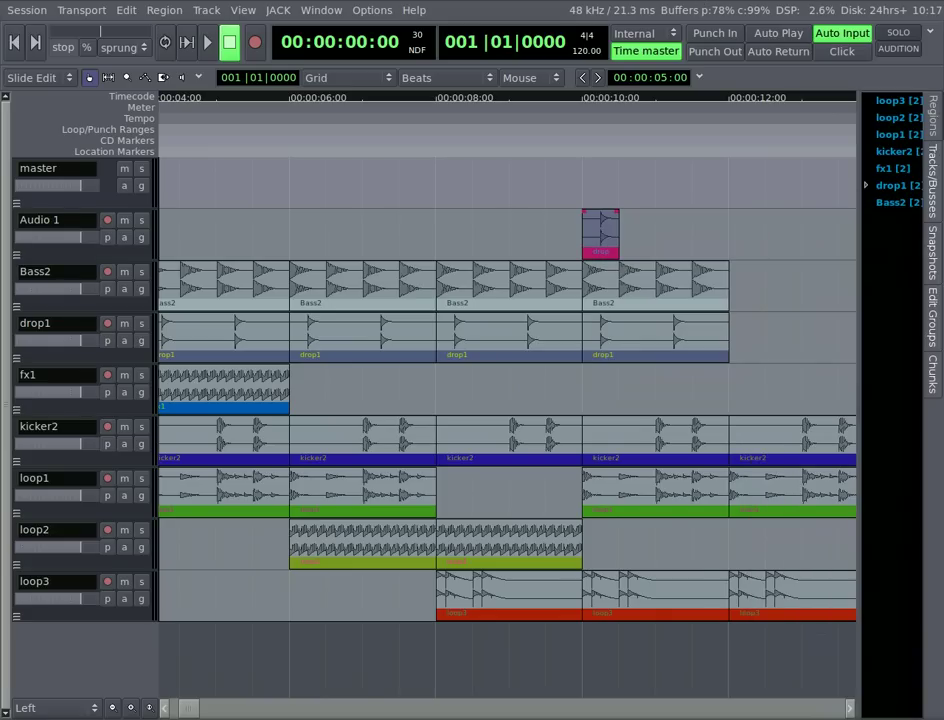
# Time-stretch the drop1.1 slice on Audio 1 out to bar 7, creating drop1.1@400
pyautogui.click(164, 78)
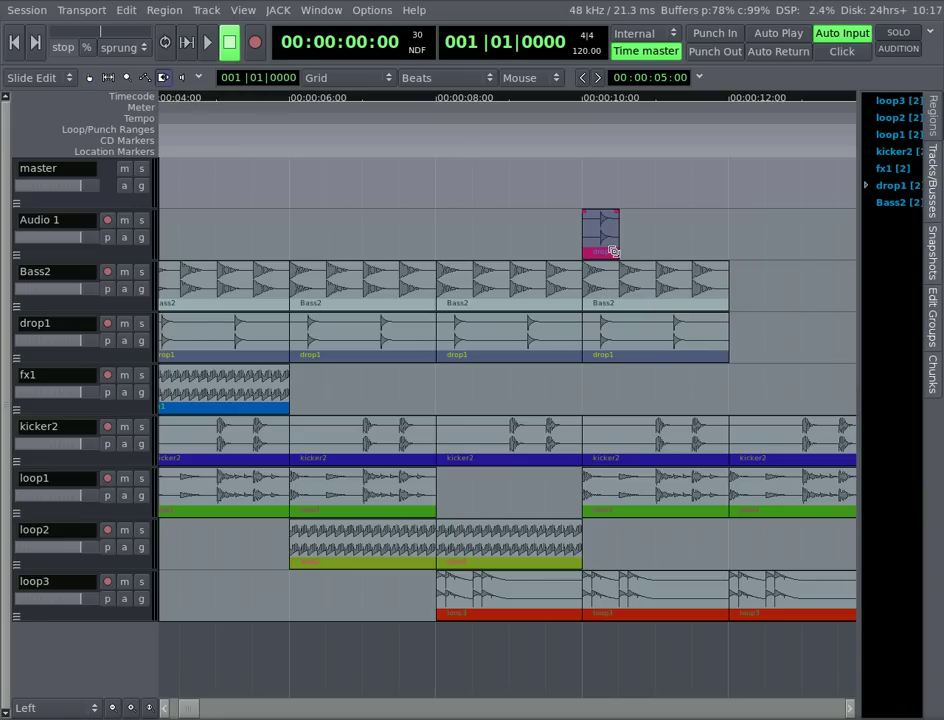
pyautogui.moveTo(613, 251); pyautogui.dragTo(729, 251)
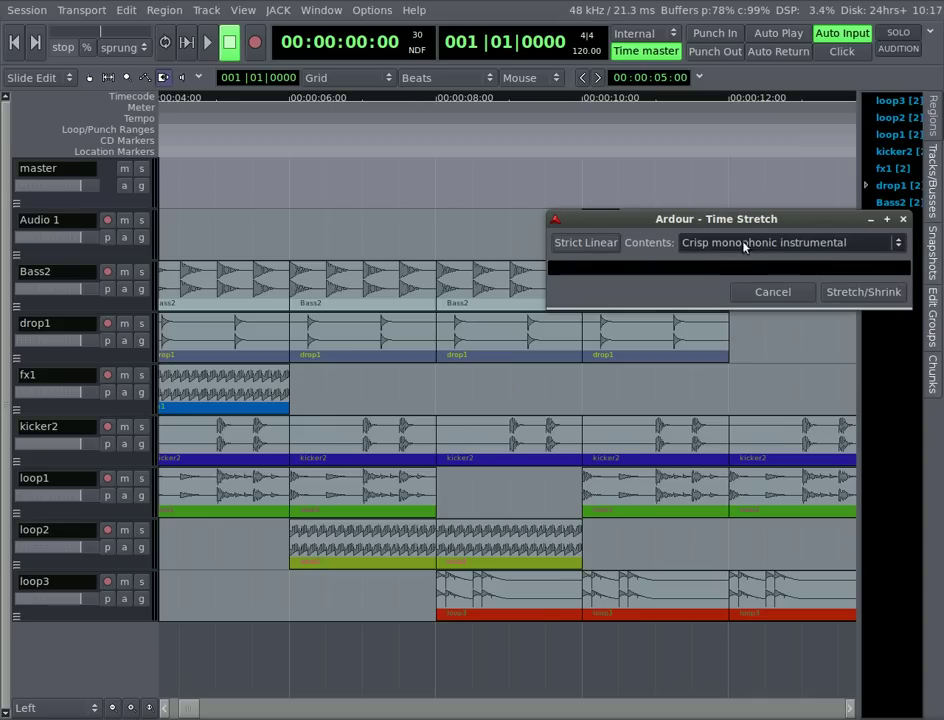
pyautogui.click(843, 302)
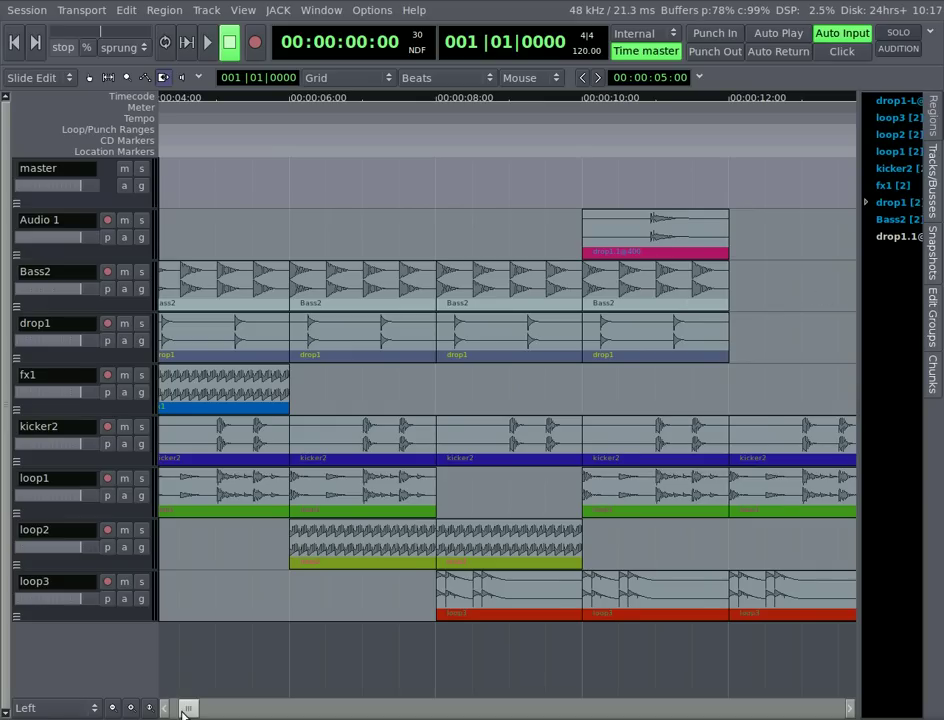
# Stretch the last Bass2 region to bar 8 as Bass2@200, then return to the Grab tool
pyautogui.moveTo(185, 706); pyautogui.dragTo(198, 707)
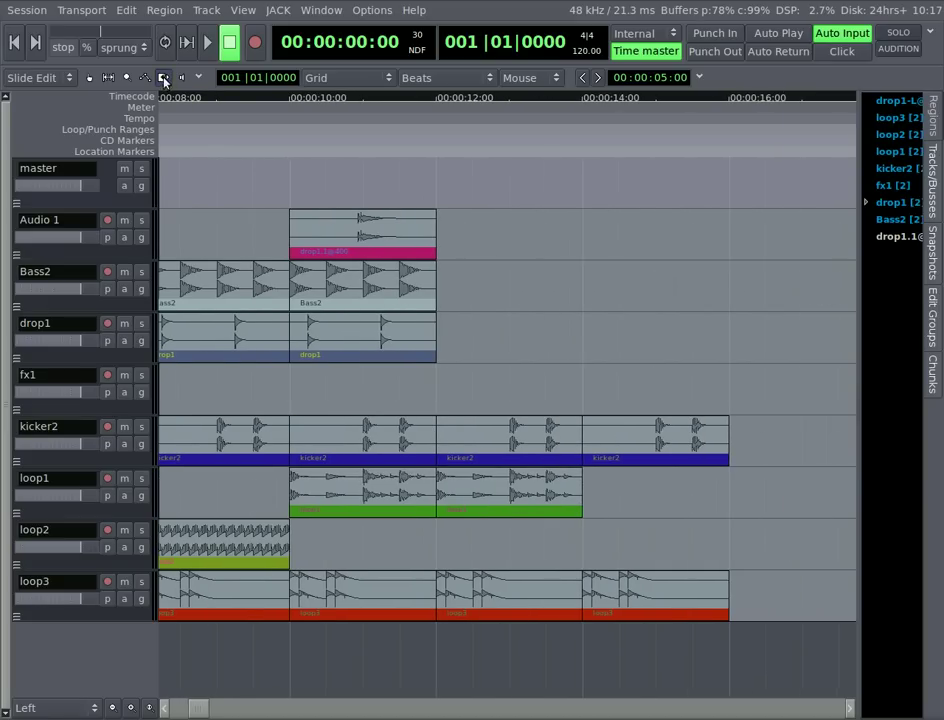
pyautogui.moveTo(411, 305); pyautogui.dragTo(594, 305)
pyautogui.click(757, 348)
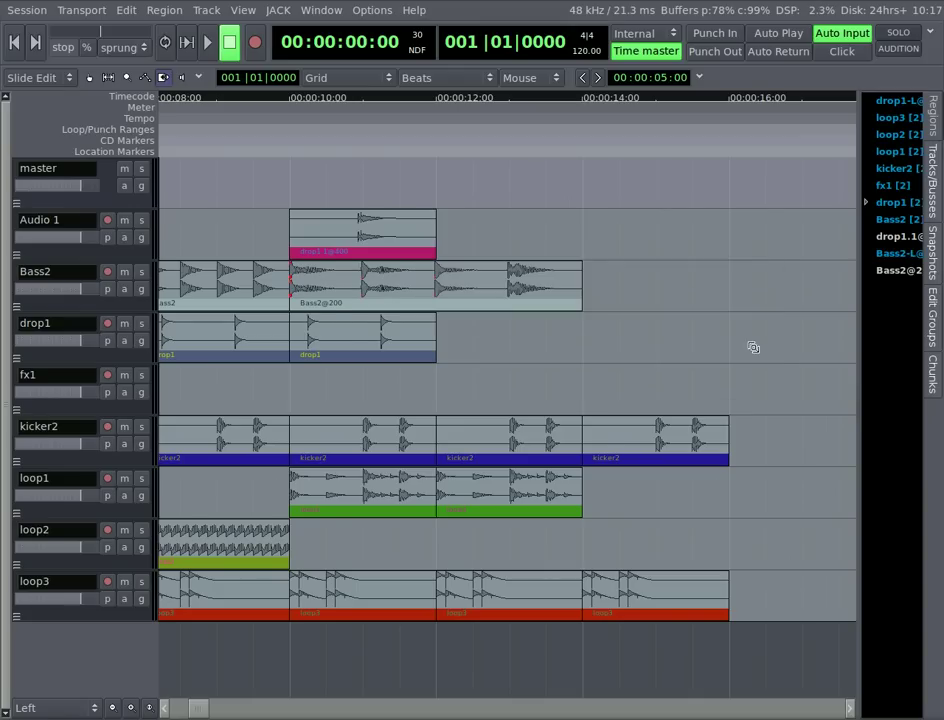
pyautogui.click(89, 79)
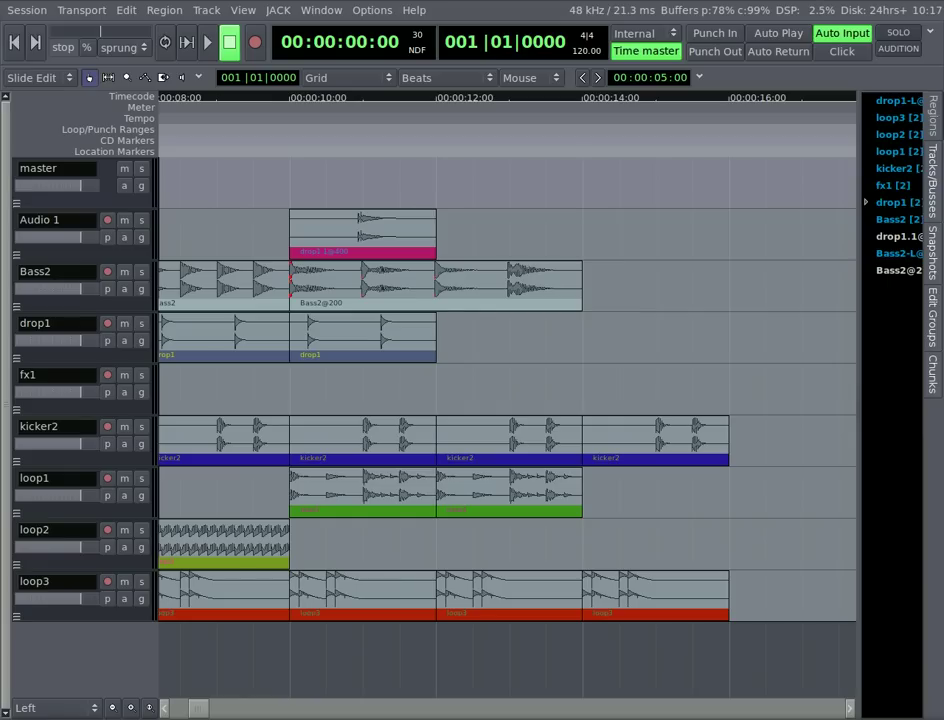
# Duplicate the stretched drop region on Audio 1 right after itself
pyautogui.rightClick(383, 236)
pyautogui.moveTo(432, 238)
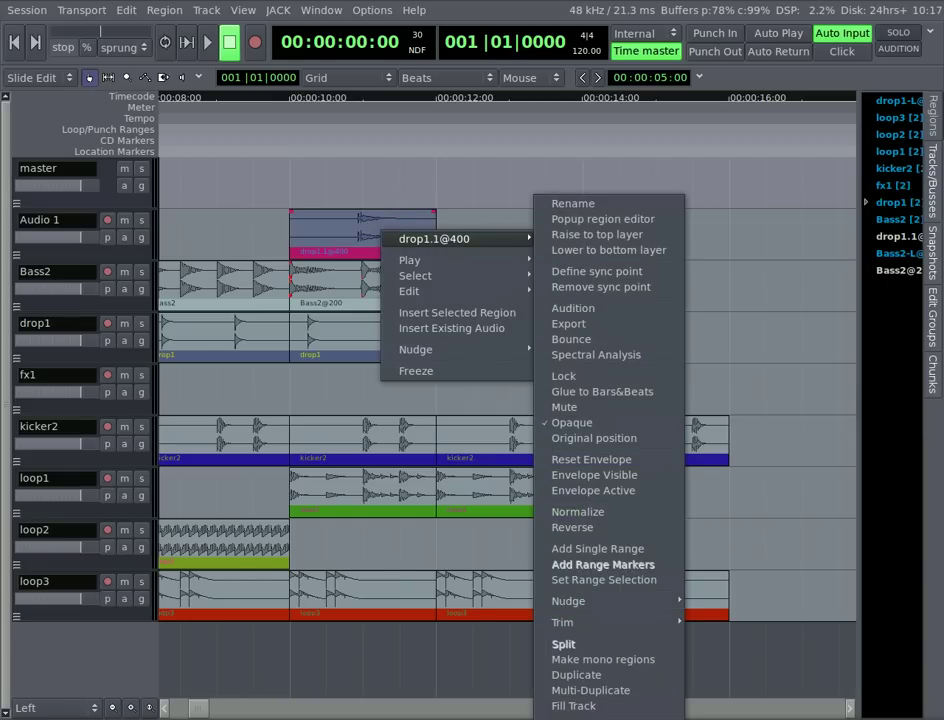
pyautogui.click(577, 675)
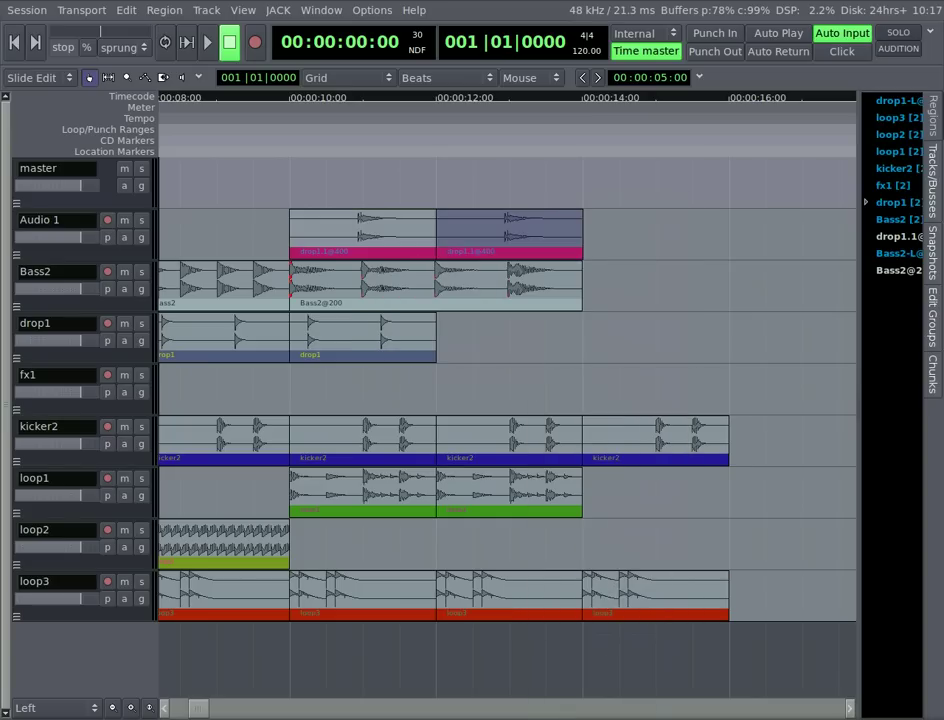
# Reverse the copied drop region
pyautogui.rightClick(499, 232)
pyautogui.moveTo(560, 234)
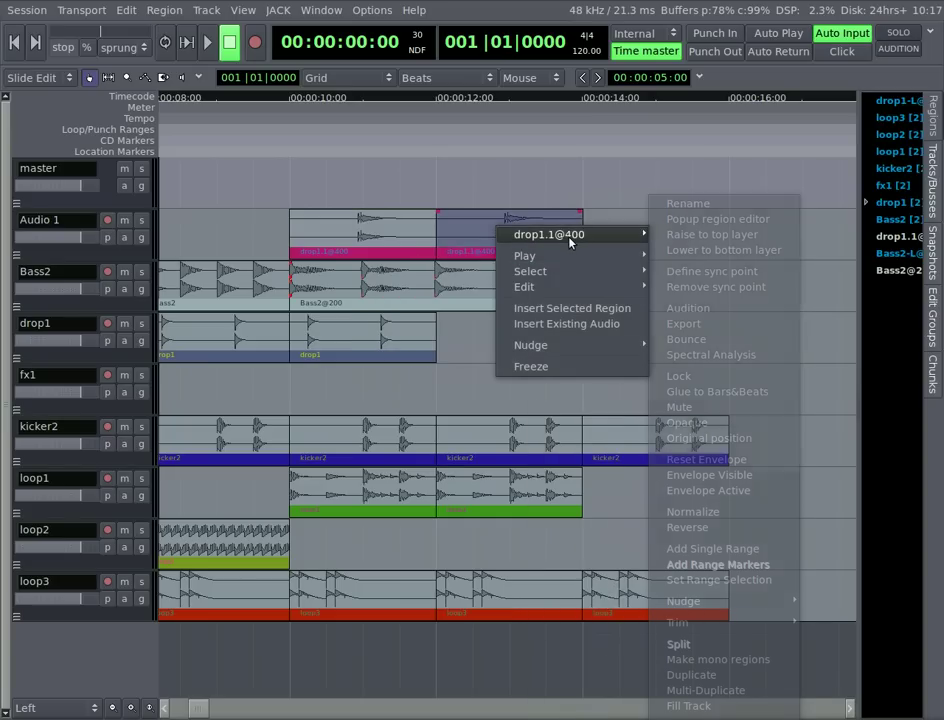
pyautogui.click(708, 528)
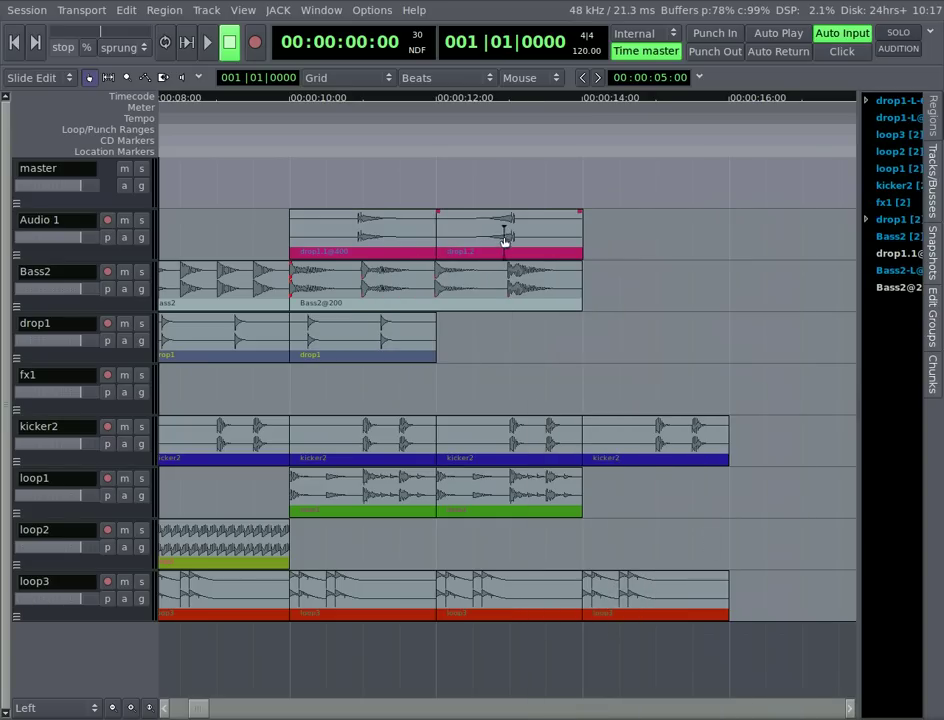
# Trim the reversed region at both ends and select the resulting drop1.3 slice
pyautogui.moveTo(580, 252); pyautogui.dragTo(546, 250)
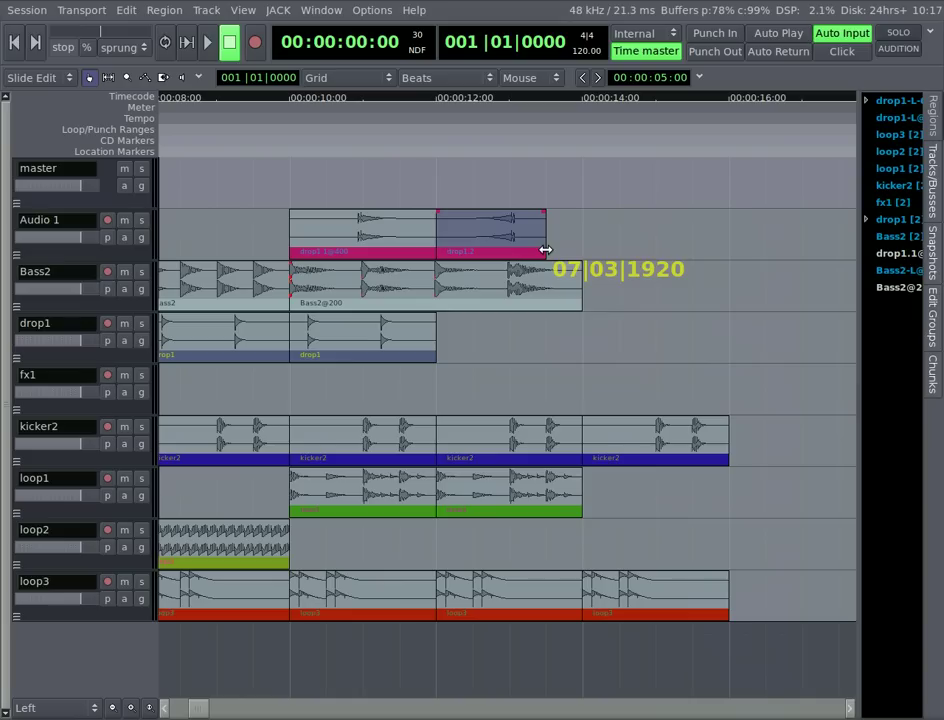
pyautogui.moveTo(440, 249); pyautogui.dragTo(475, 235)
pyautogui.click(511, 250)
pyautogui.click(513, 252)
pyautogui.rightClick(475, 235)
pyautogui.moveTo(512, 238)
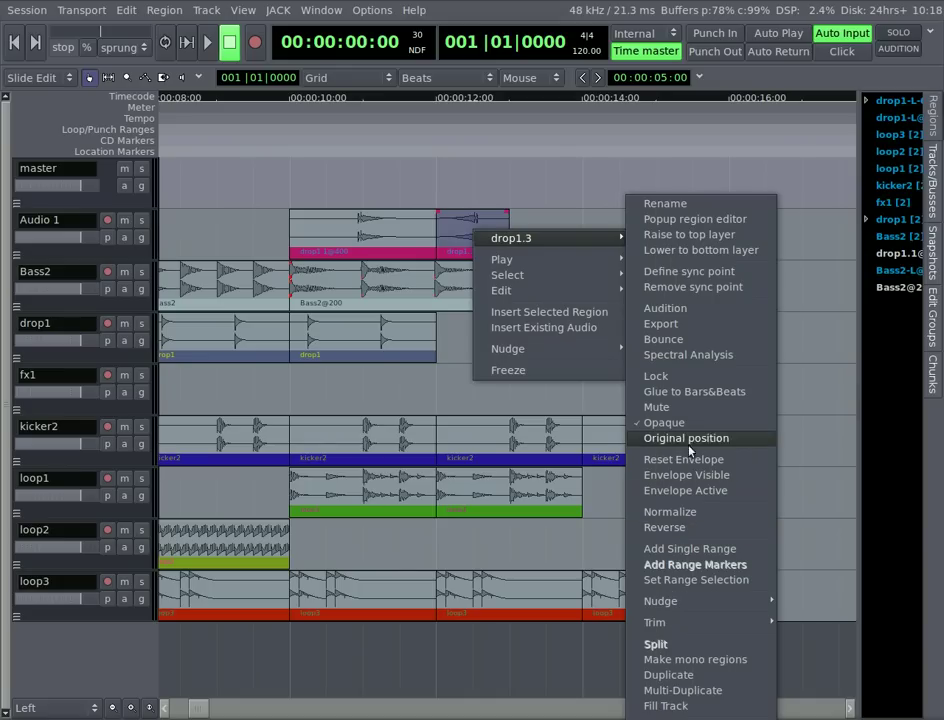
# Duplicate drop1.3 so a second copy ends Audio 1 at 00:00:14
pyautogui.click(712, 674)
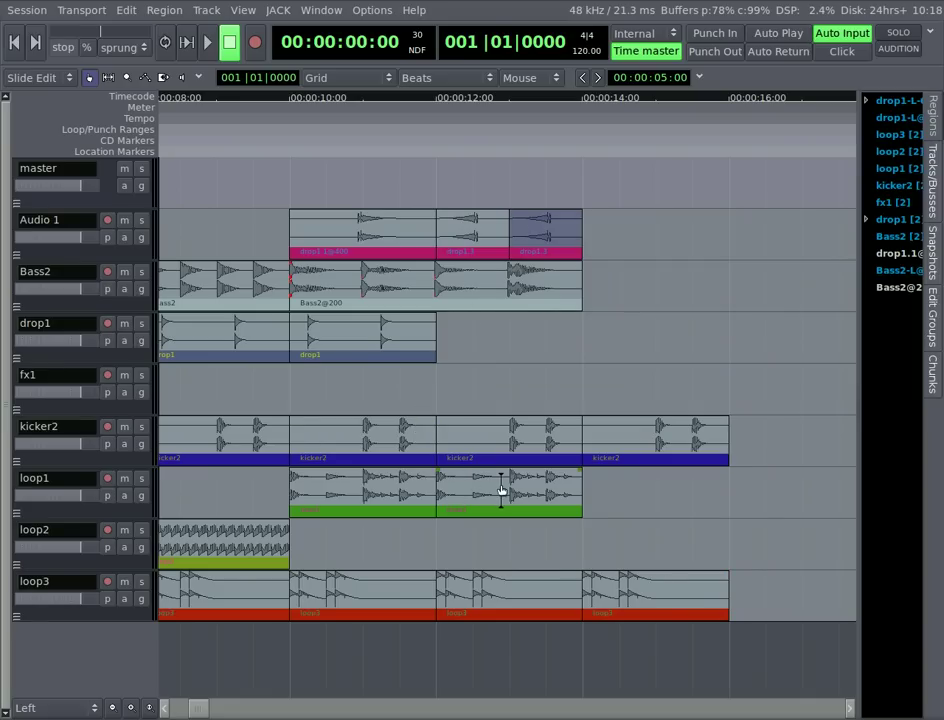
# Slide the second loop1 region left to 06|03|00 so it overlaps the first
pyautogui.moveTo(502, 490); pyautogui.dragTo(413, 490)
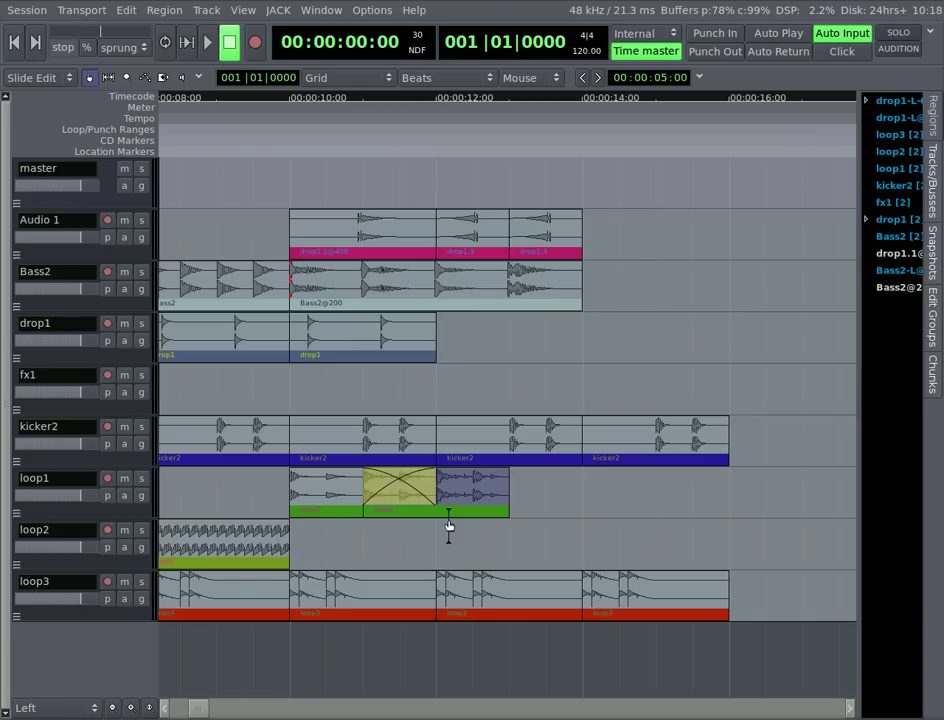
# Play the arrangement from about 9 seconds, then stop
pyautogui.click(250, 101)
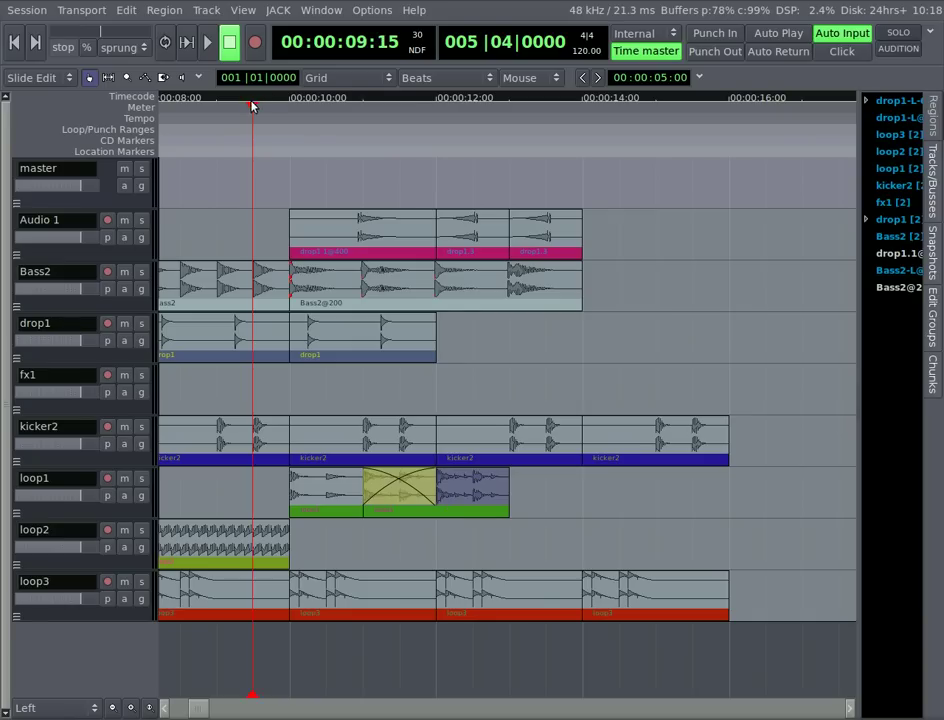
pyautogui.click(207, 43)
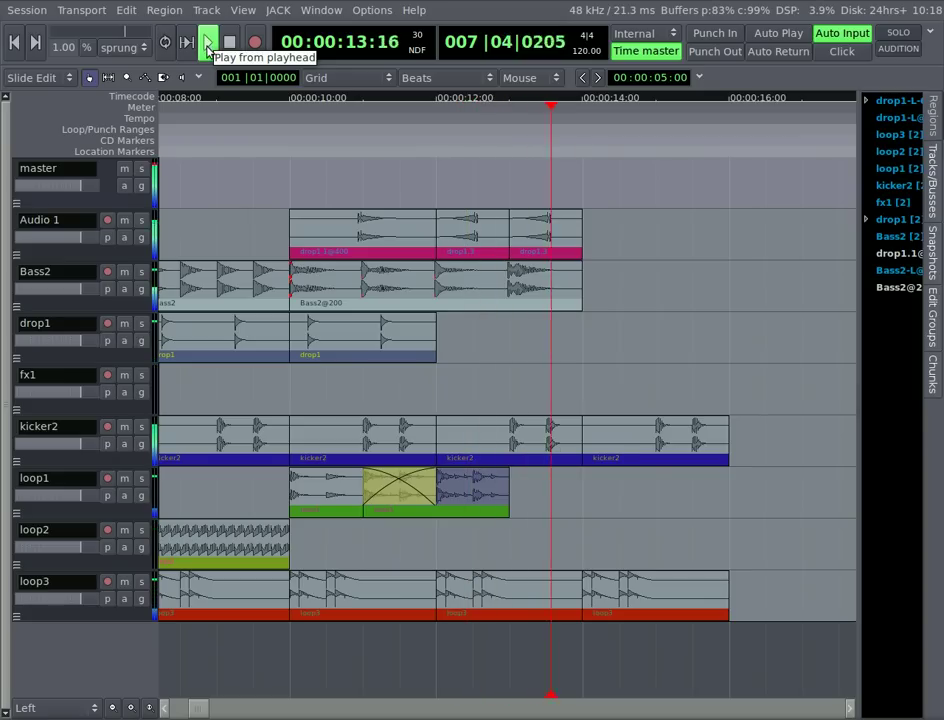
pyautogui.click(229, 47)
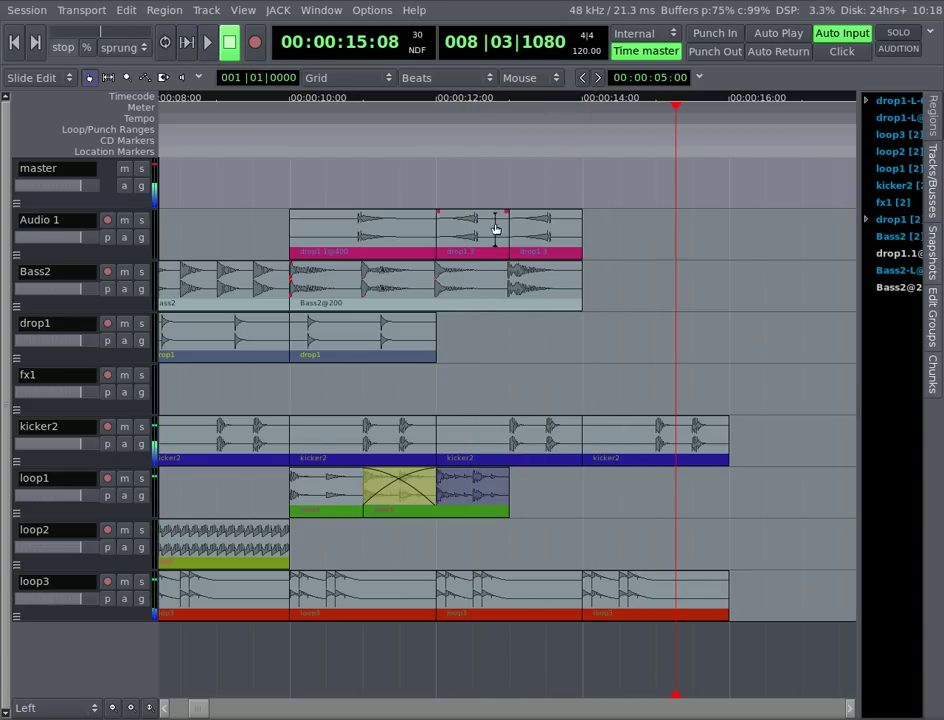
# Remove the drop1.1@400 region from the start of Audio 1
pyautogui.rightClick(364, 227)
pyautogui.moveTo(397, 240)
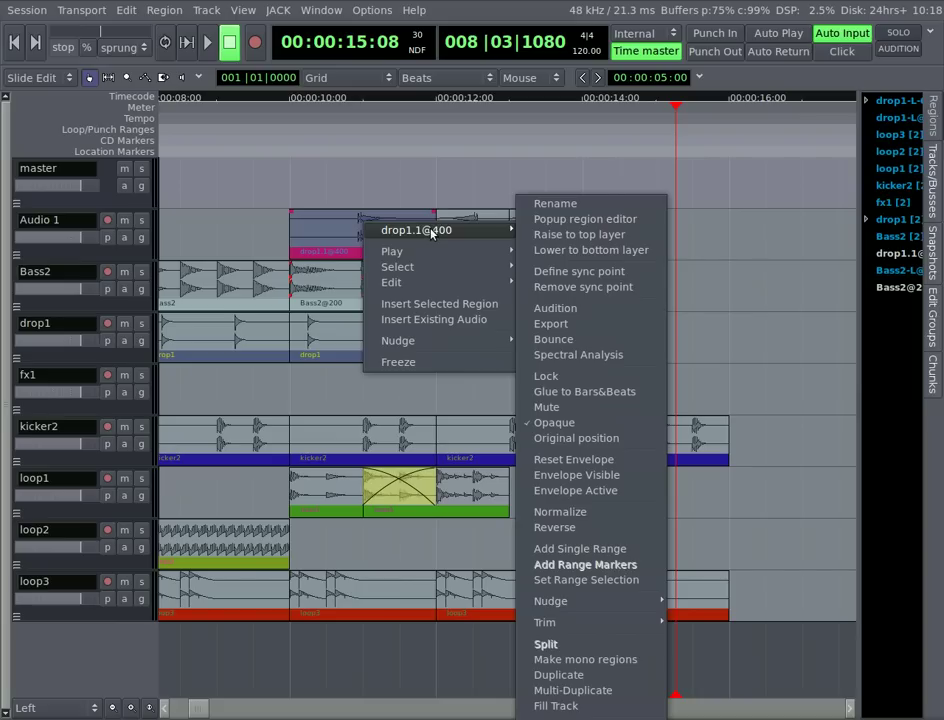
pyautogui.press('Escape')
pyautogui.moveTo(298, 234); pyautogui.dragTo(445, 234)
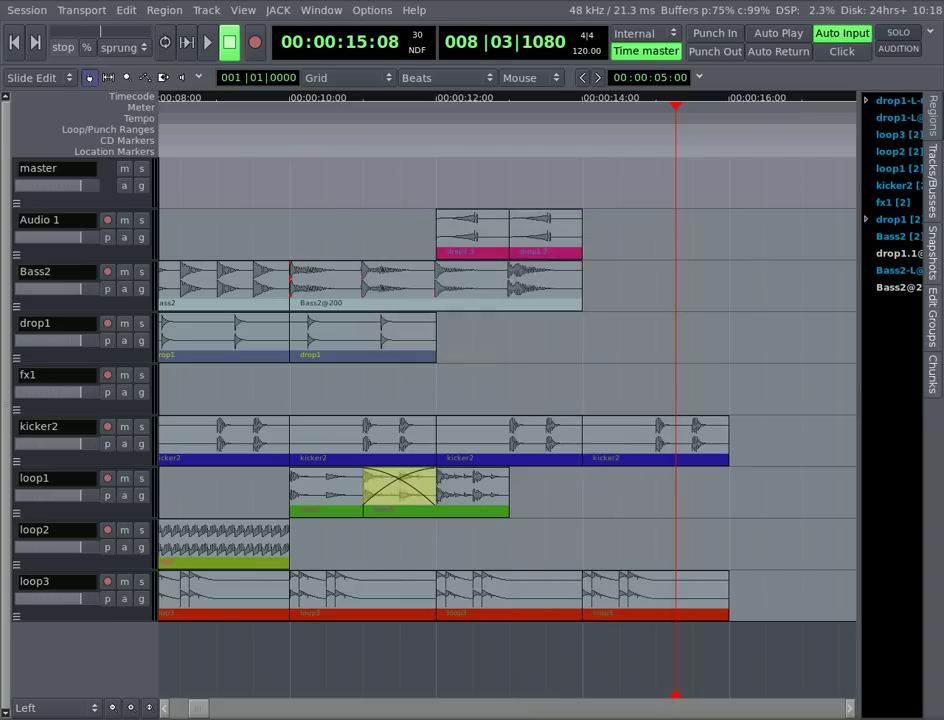
pyautogui.click(143, 226)
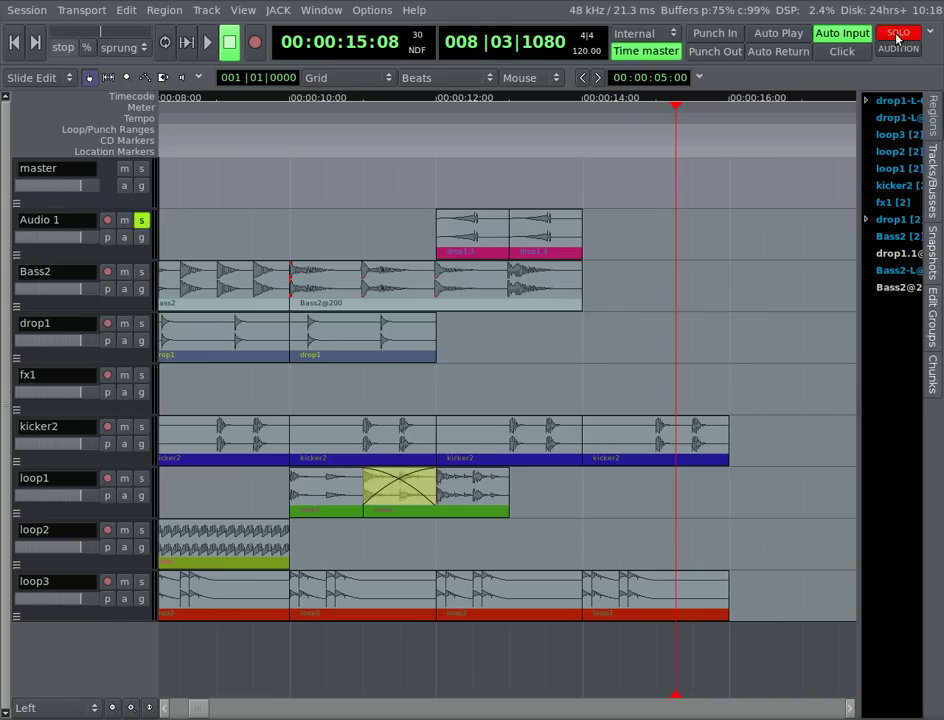
pyautogui.click(142, 272)
pyautogui.click(142, 272)
pyautogui.click(389, 100)
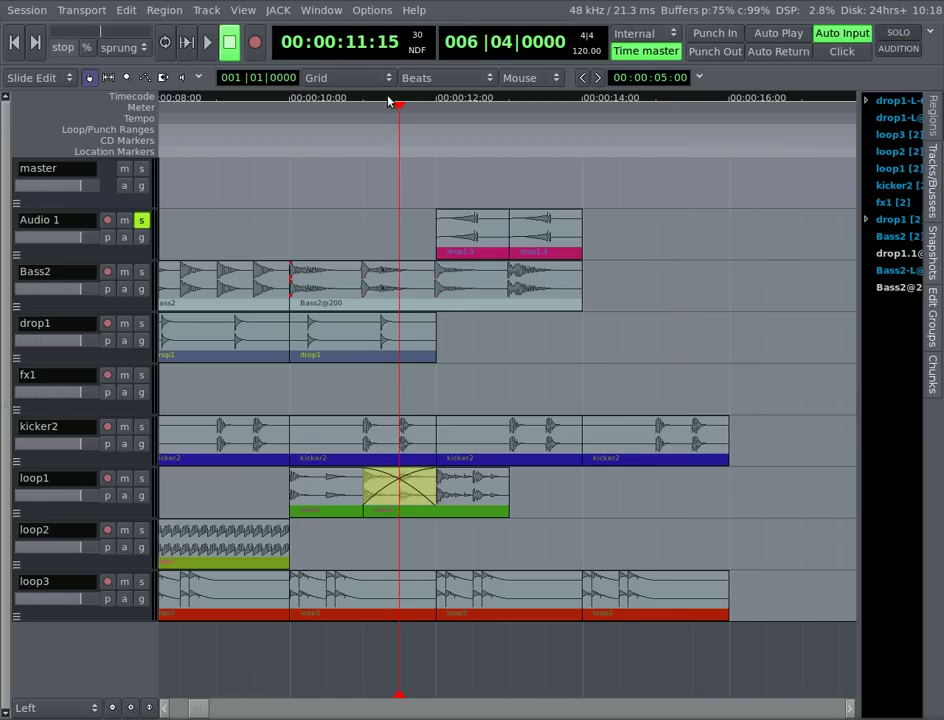
pyautogui.click(209, 50)
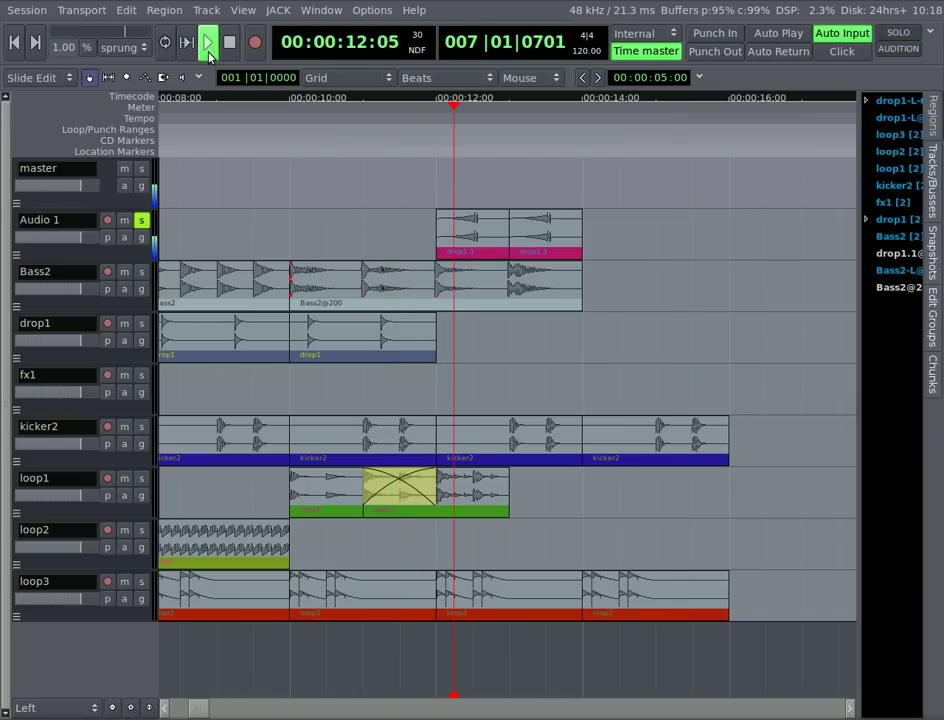
pyautogui.click(230, 46)
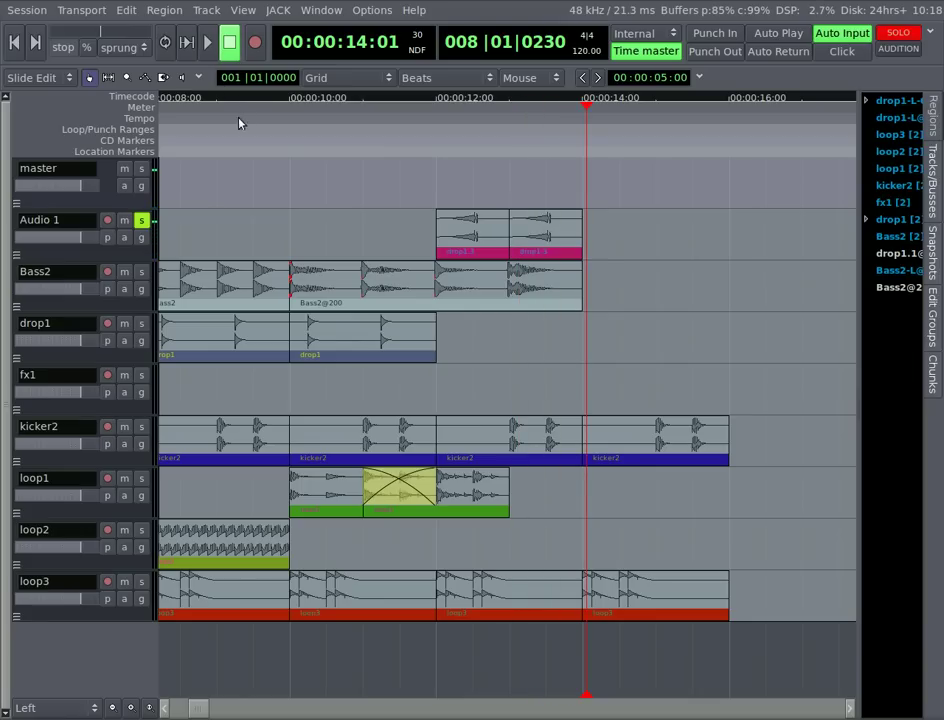
pyautogui.click(141, 220)
pyautogui.click(63, 300)
# Move the fx1 region so it starts at 00:00:04:00
pyautogui.click(60, 346)
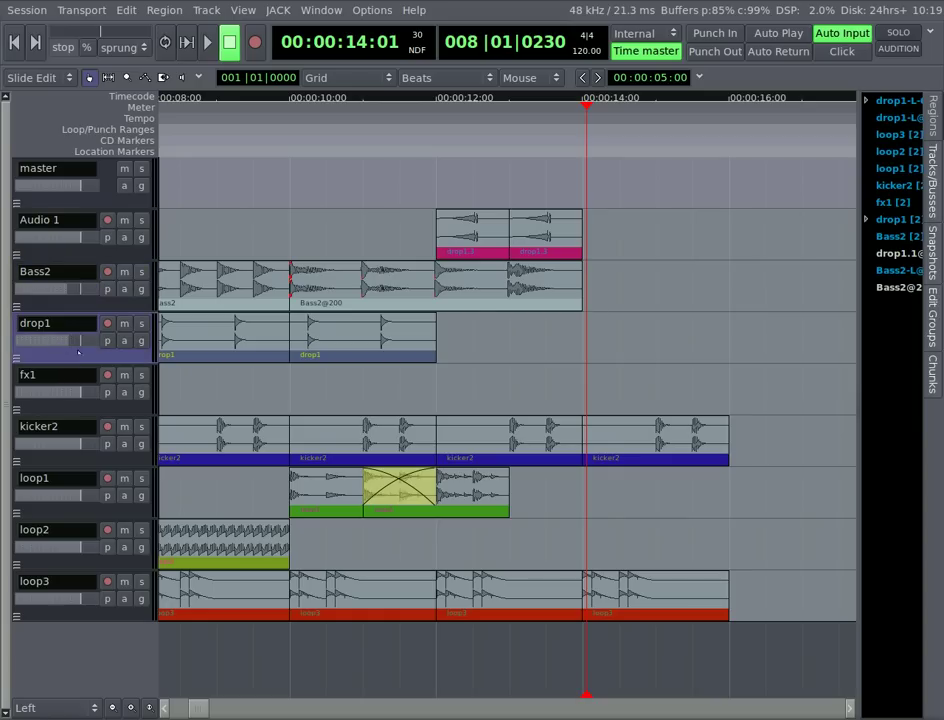
pyautogui.moveTo(194, 707)
pyautogui.mouseDown()
pyautogui.moveTo(176, 713)
pyautogui.moveTo(295, 709)
pyautogui.moveTo(182, 710)
pyautogui.mouseUp()
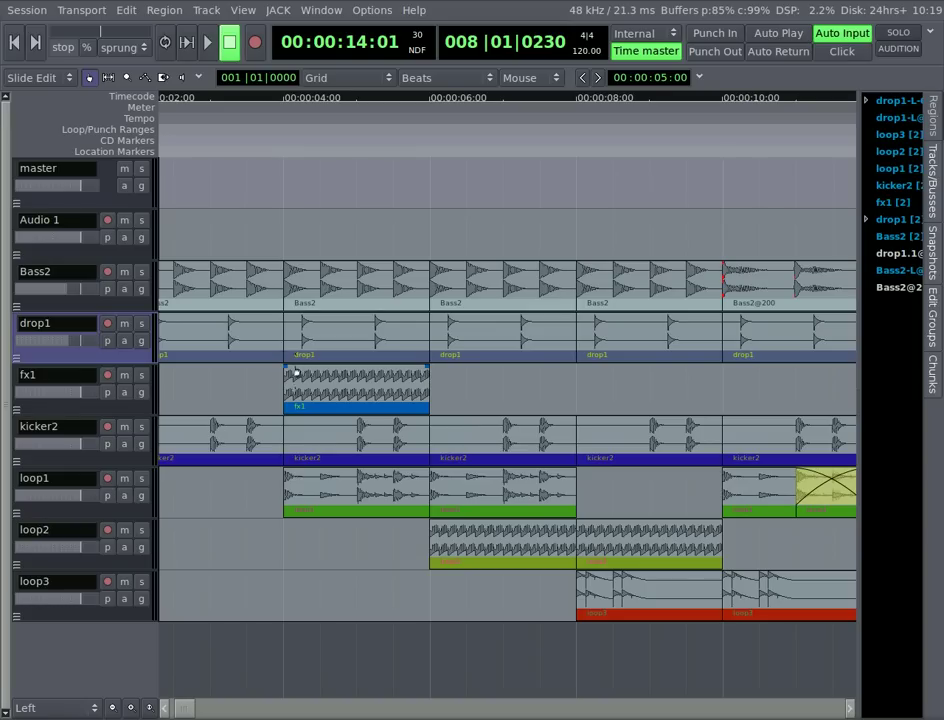
pyautogui.moveTo(286, 373); pyautogui.dragTo(420, 370)
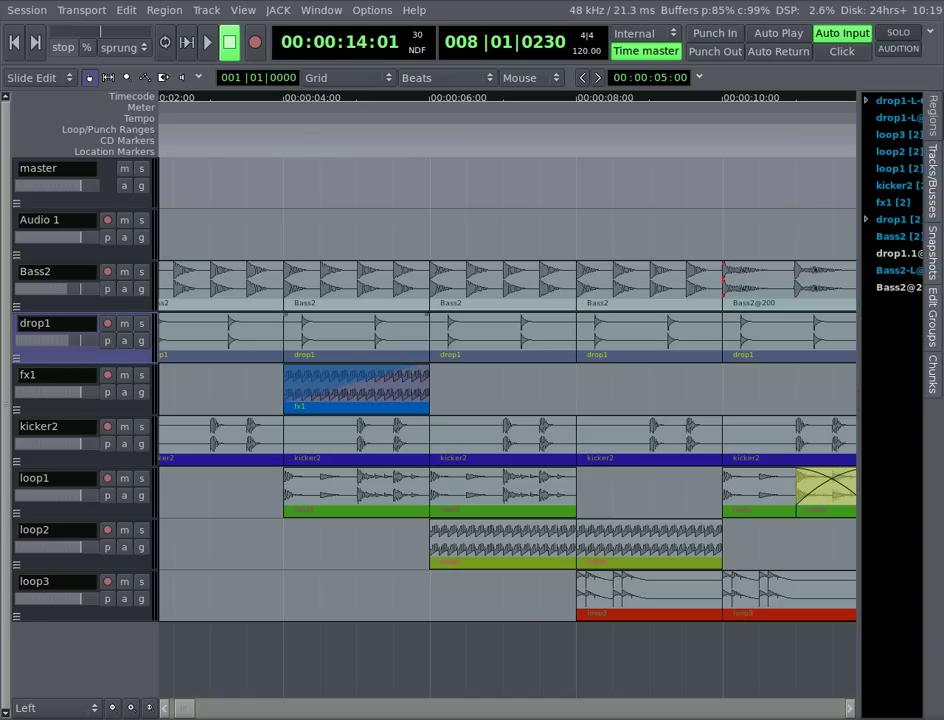
# Audition the song from 4 seconds, then again from about 3 seconds, and stop
pyautogui.click(282, 99)
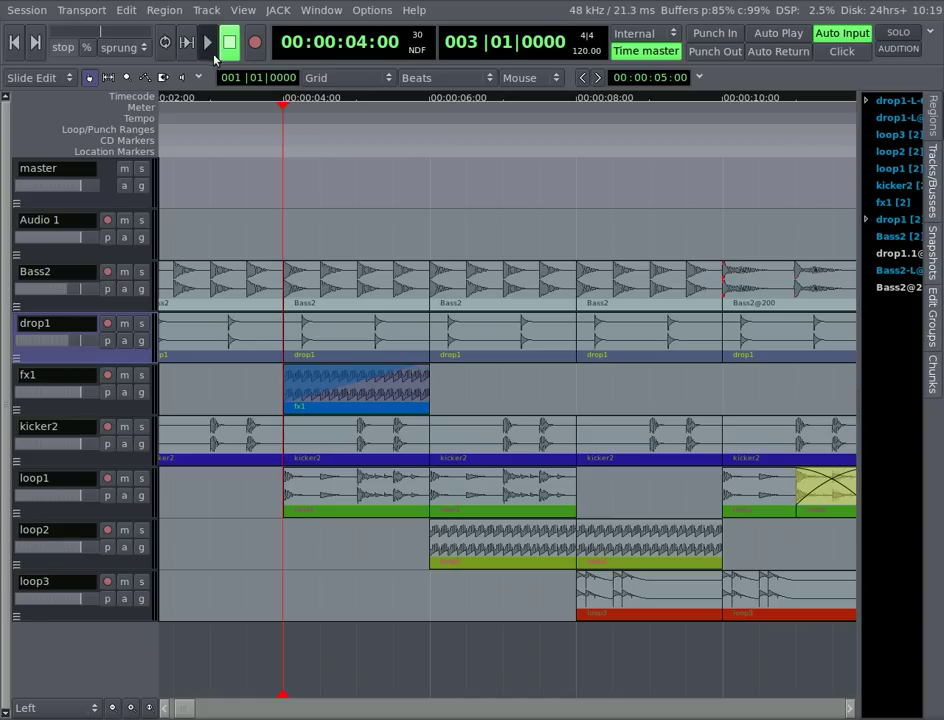
pyautogui.click(211, 50)
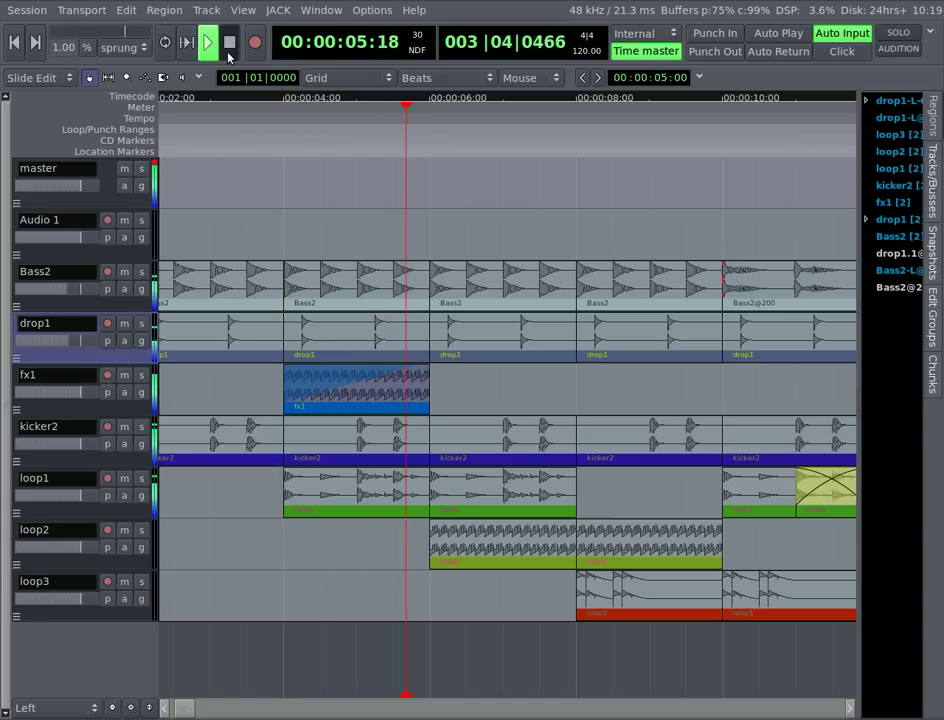
pyautogui.click(229, 48)
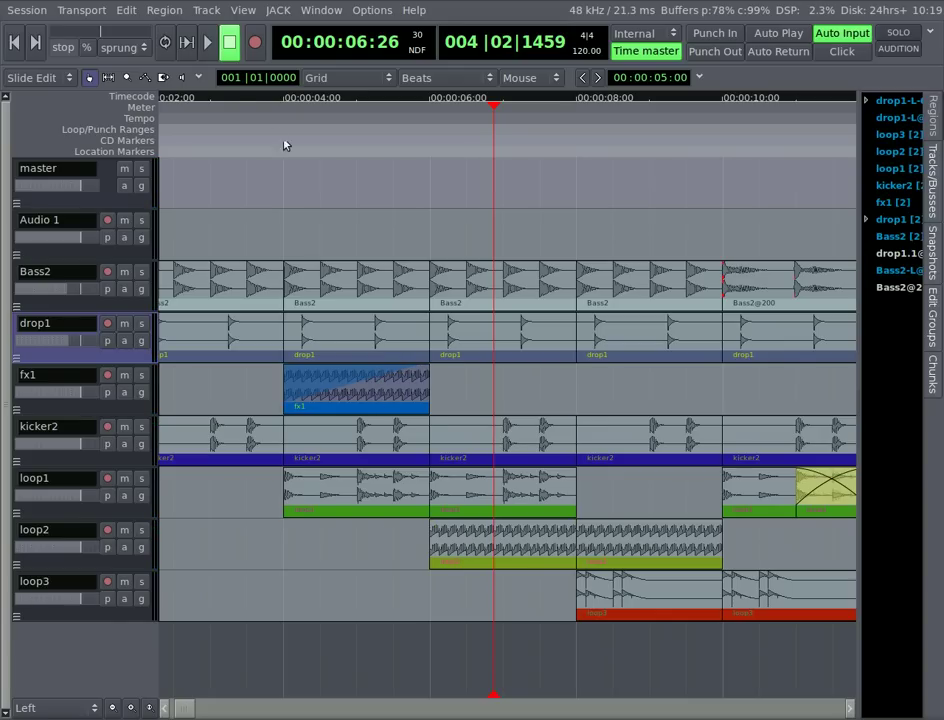
pyautogui.click(247, 100)
pyautogui.click(208, 44)
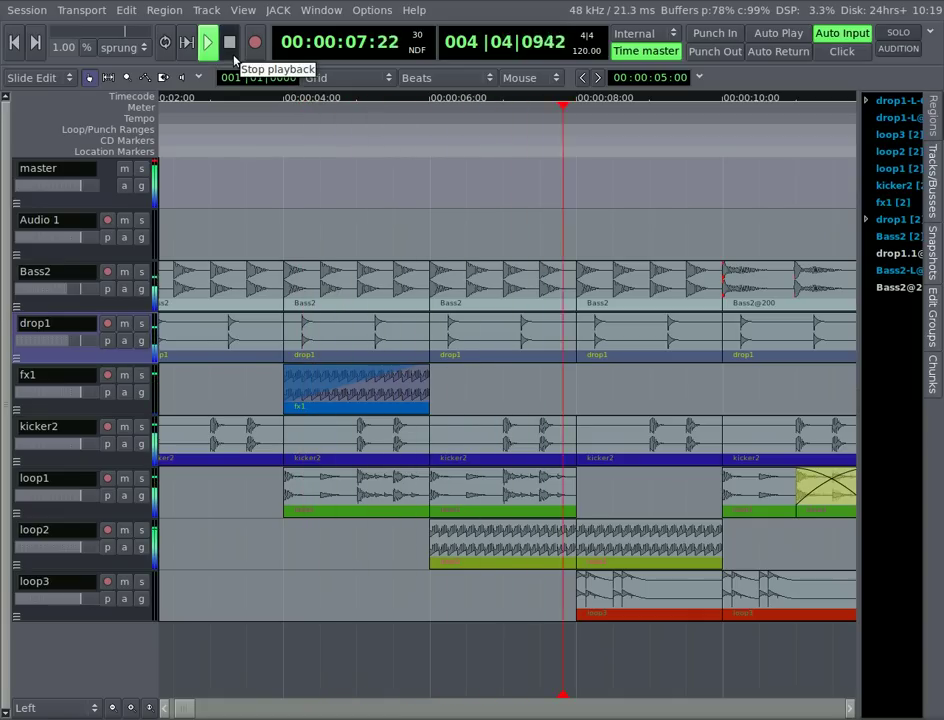
pyautogui.click(229, 43)
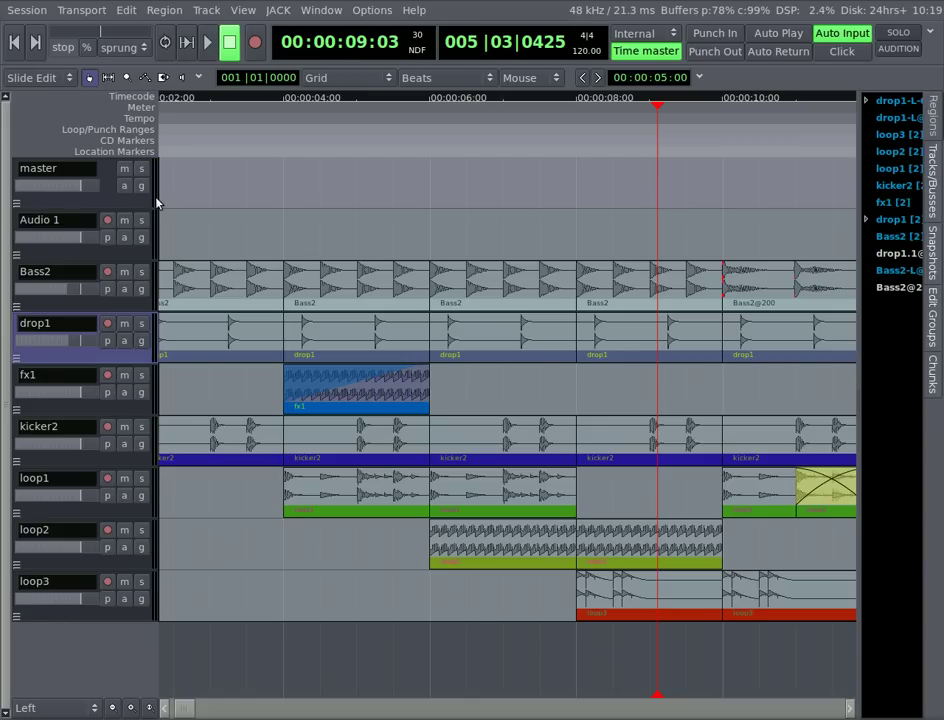
# Open the Export dialog via Session > Export > Export session to audiofile
pyautogui.click(36, 12)
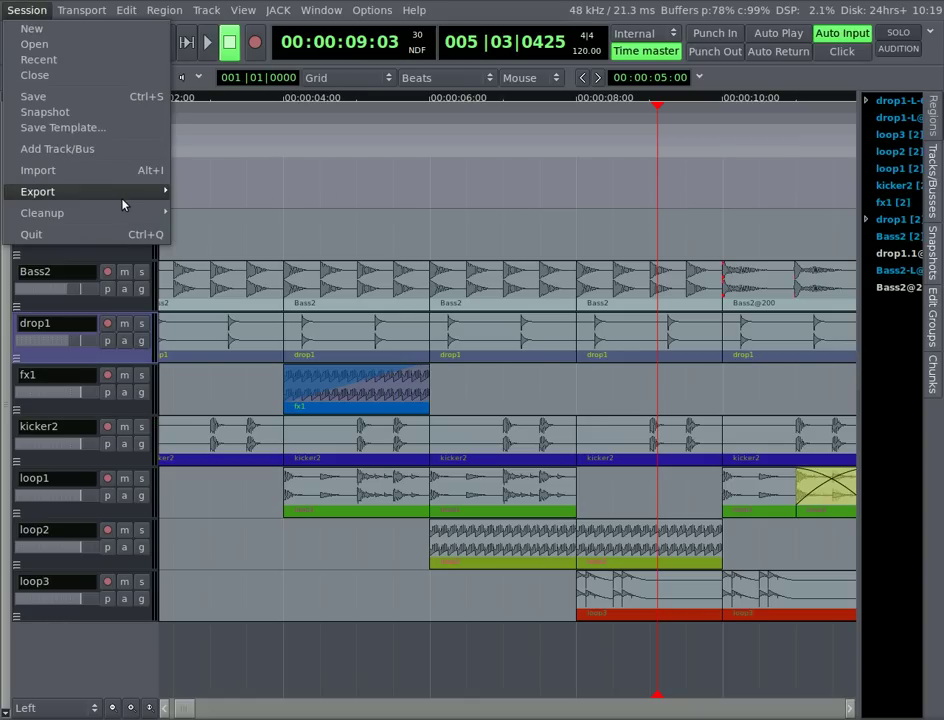
pyautogui.moveTo(122, 195)
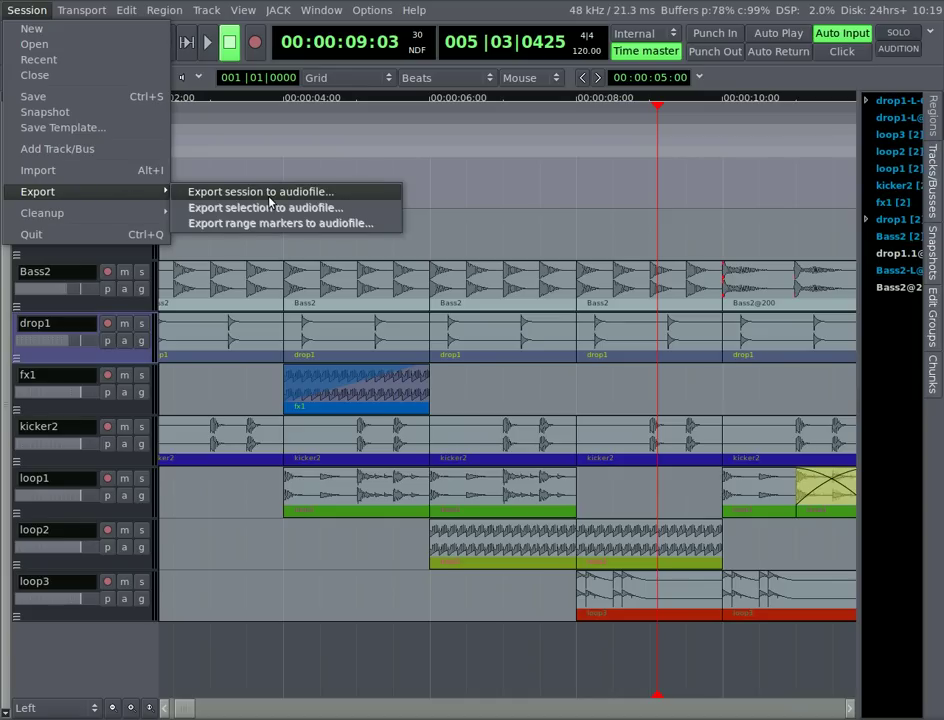
pyautogui.click(262, 192)
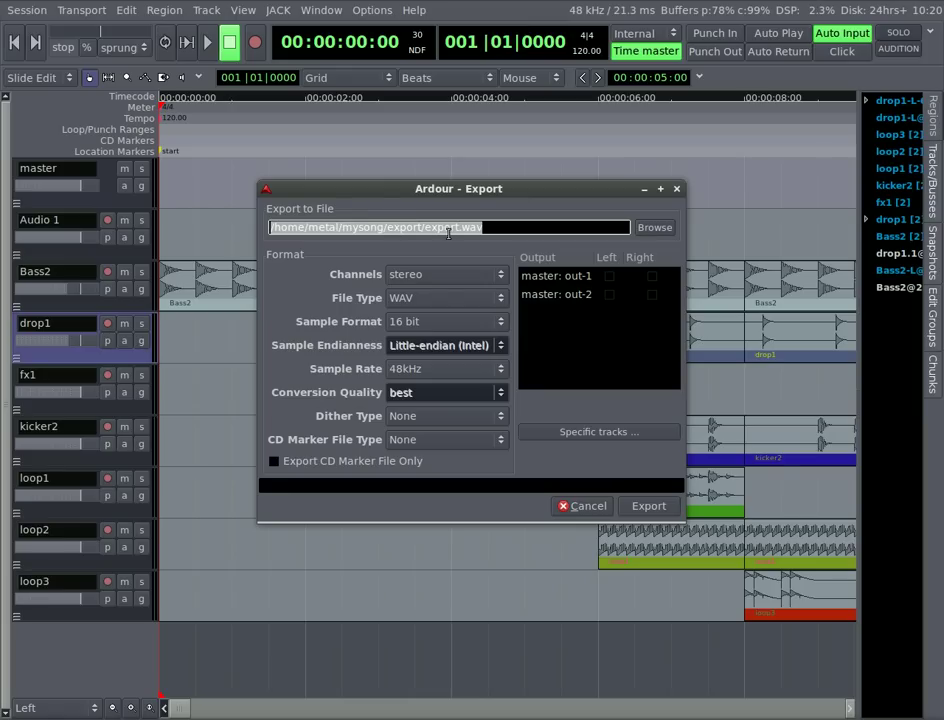
# Keep WAV as the export file type and route master out-2 to the Right channel
pyautogui.click(499, 298)
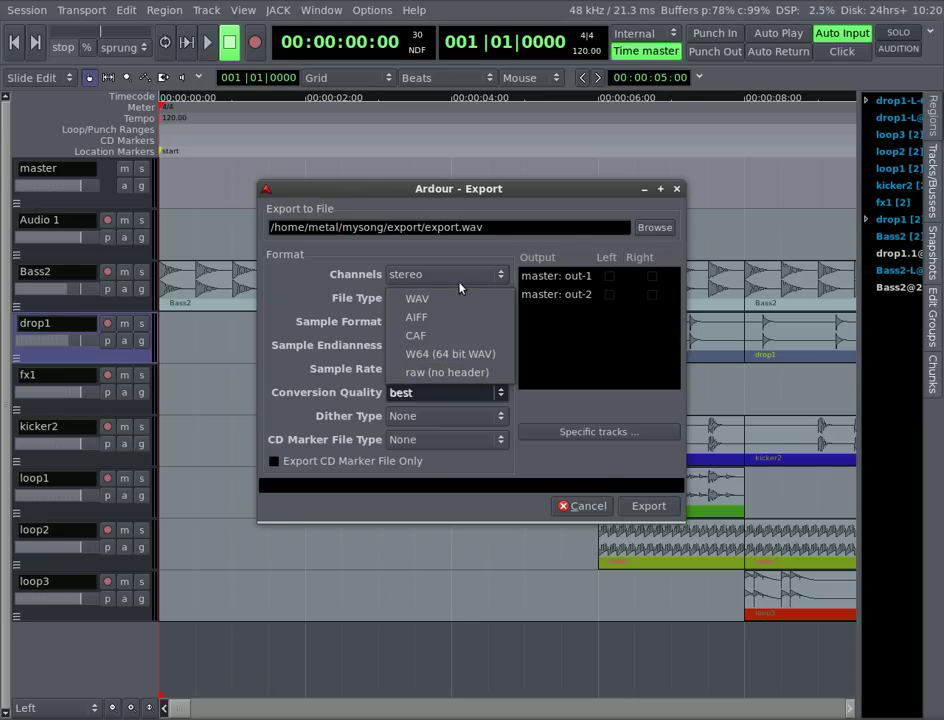
pyautogui.click(471, 254)
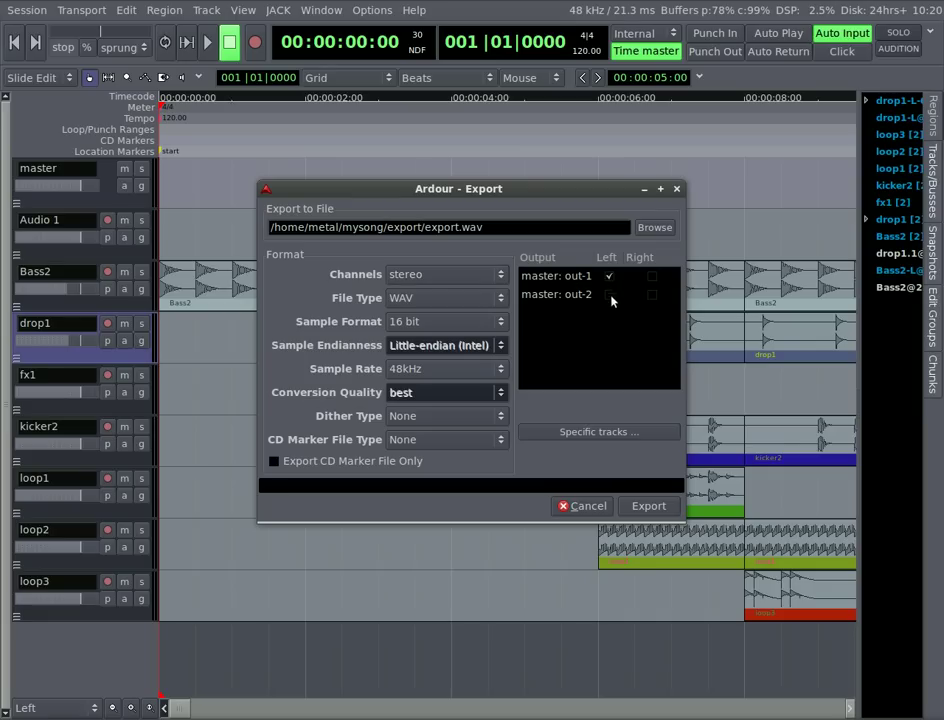
pyautogui.click(652, 295)
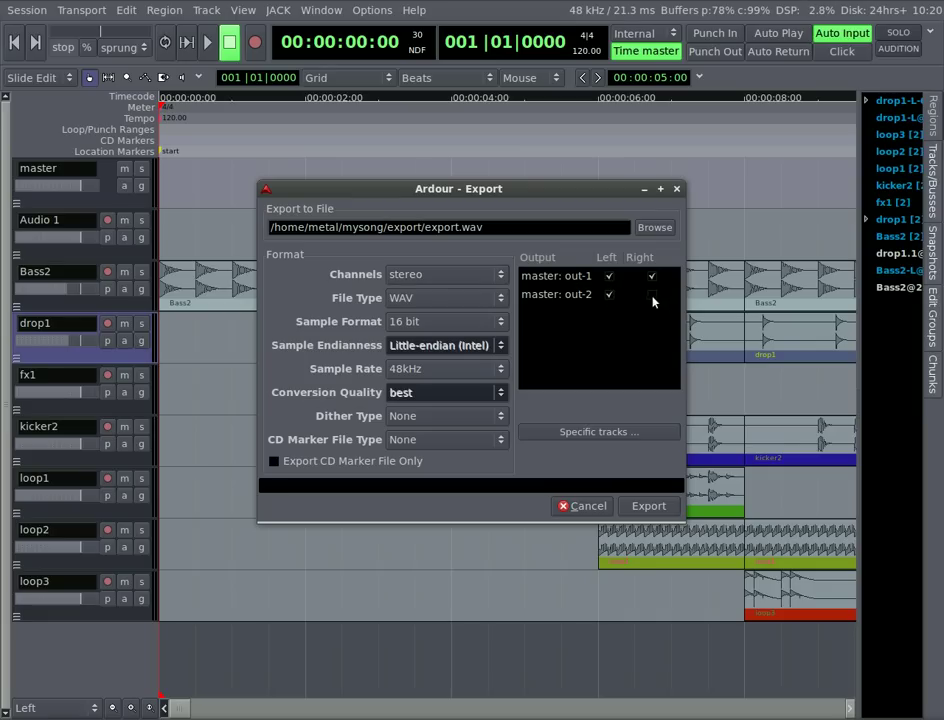